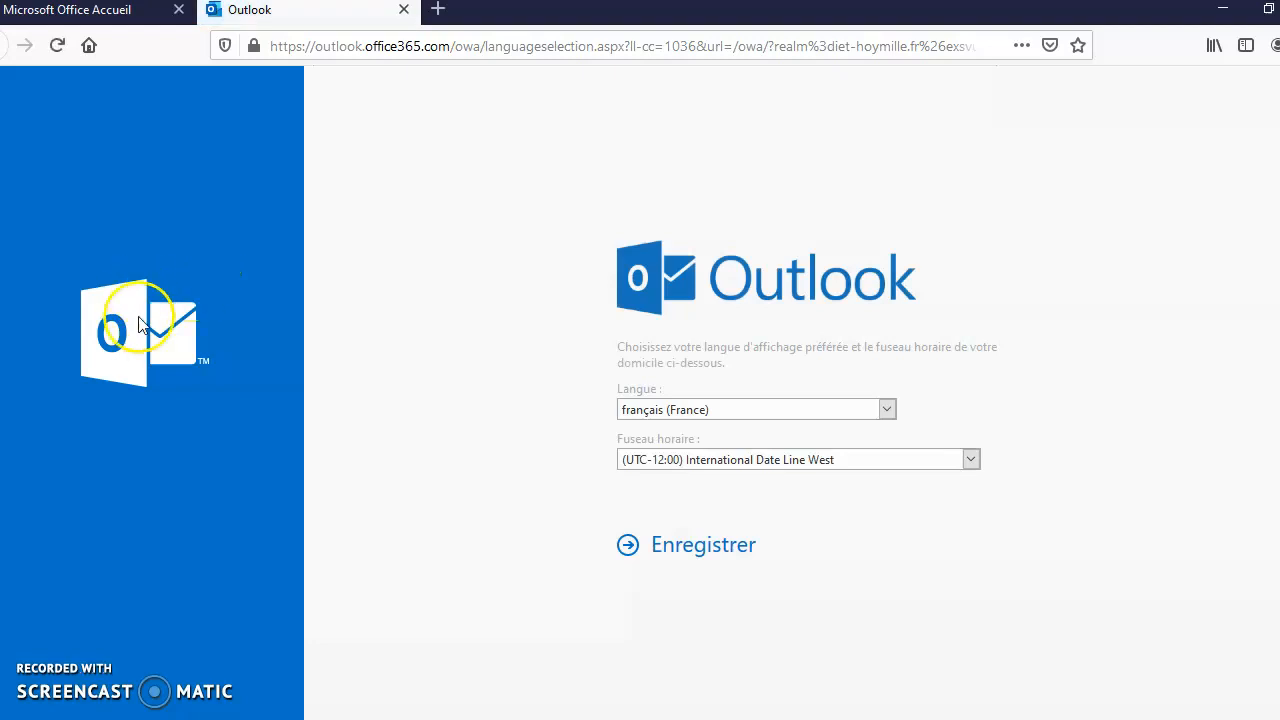
# Set the mailbox time zone to (UTC+01:00) Brussels, Copenhagen, Madrid, Paris and save the regional settings.
pyautogui.click(698, 461)
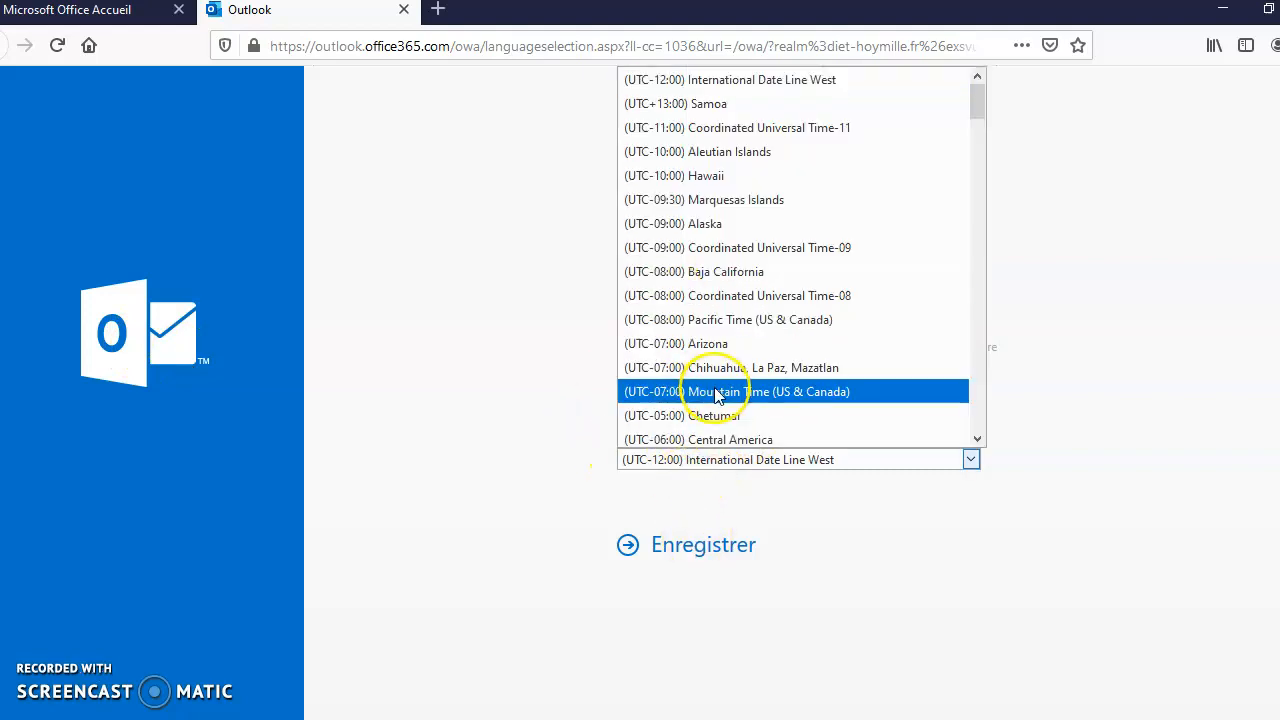
pyautogui.scroll(-5, 715, 395)
pyautogui.scroll(-5, 715, 395)
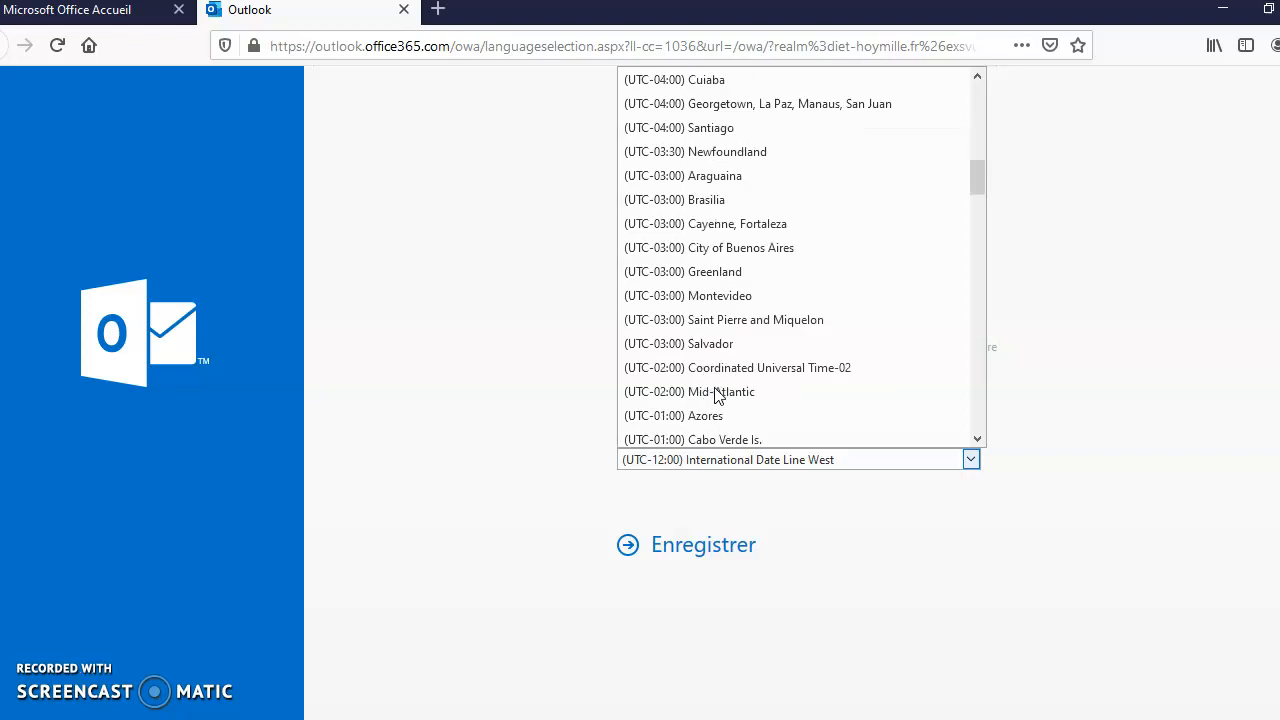
pyautogui.scroll(-3, 715, 395)
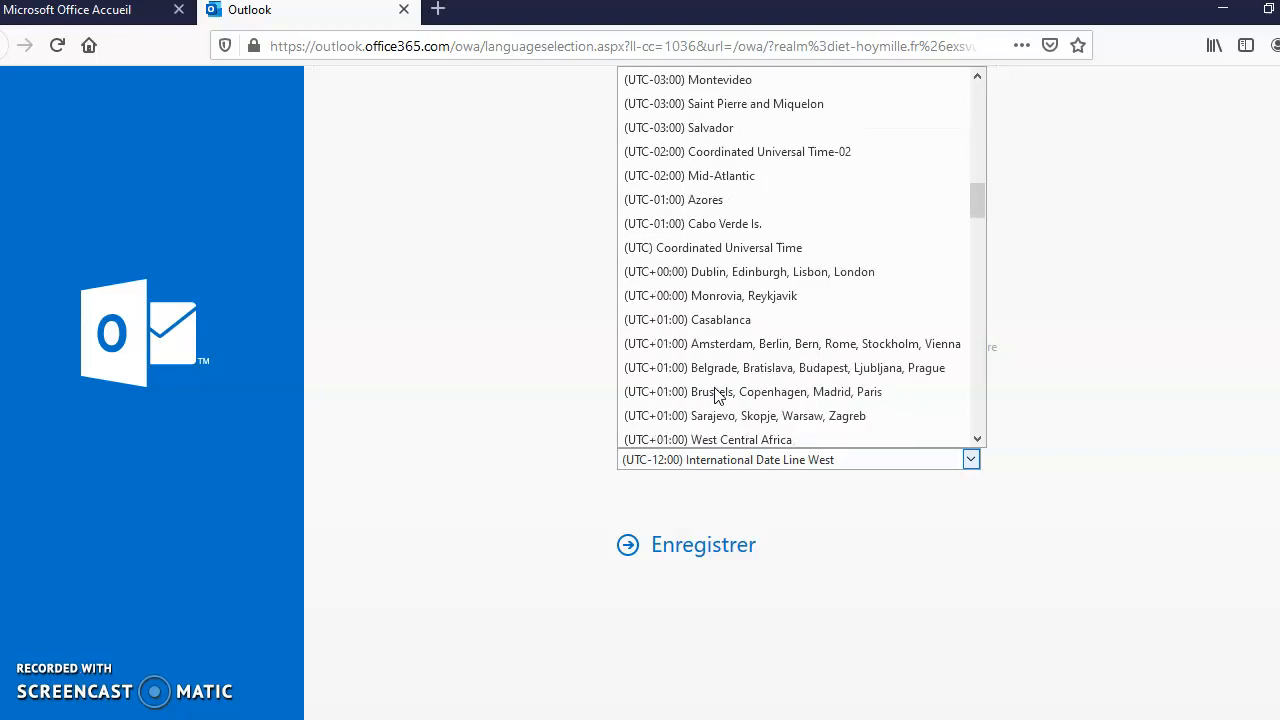
pyautogui.click(779, 391)
pyautogui.click(685, 546)
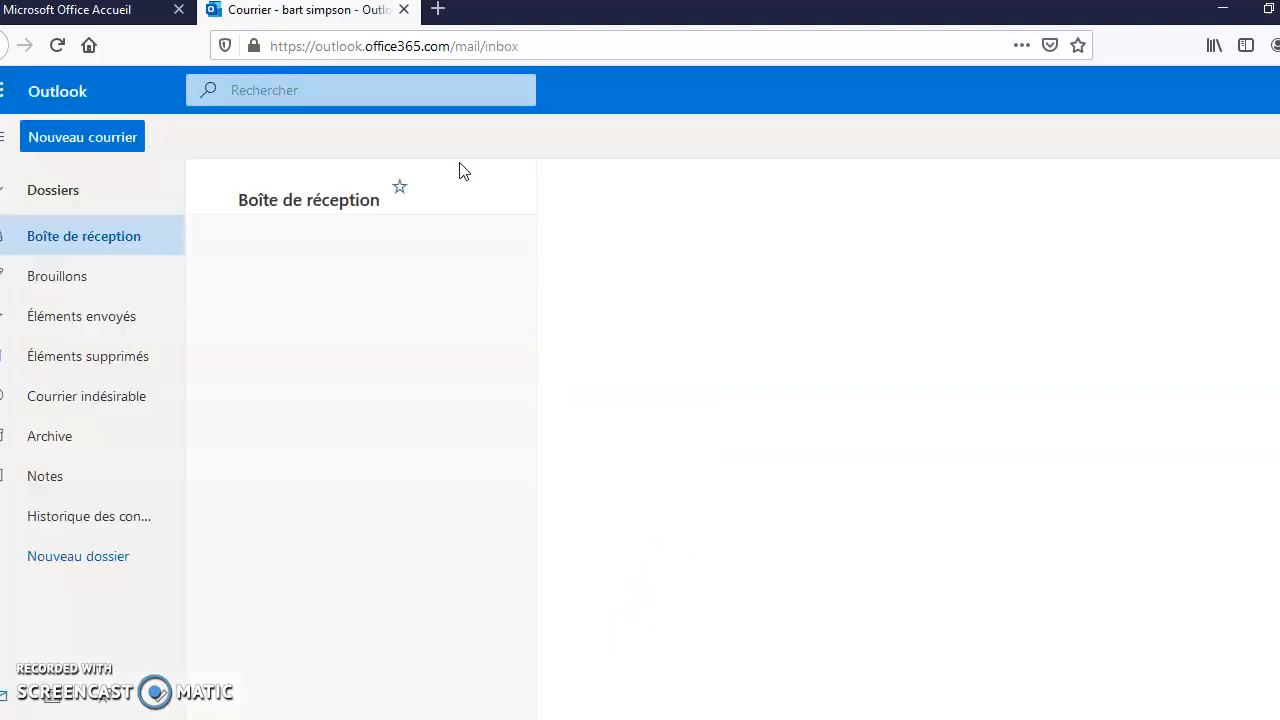
# Reload the mailbox page and dismiss both the Bienvenue introduction and the Prise en main checklist.
pyautogui.click(57, 45)
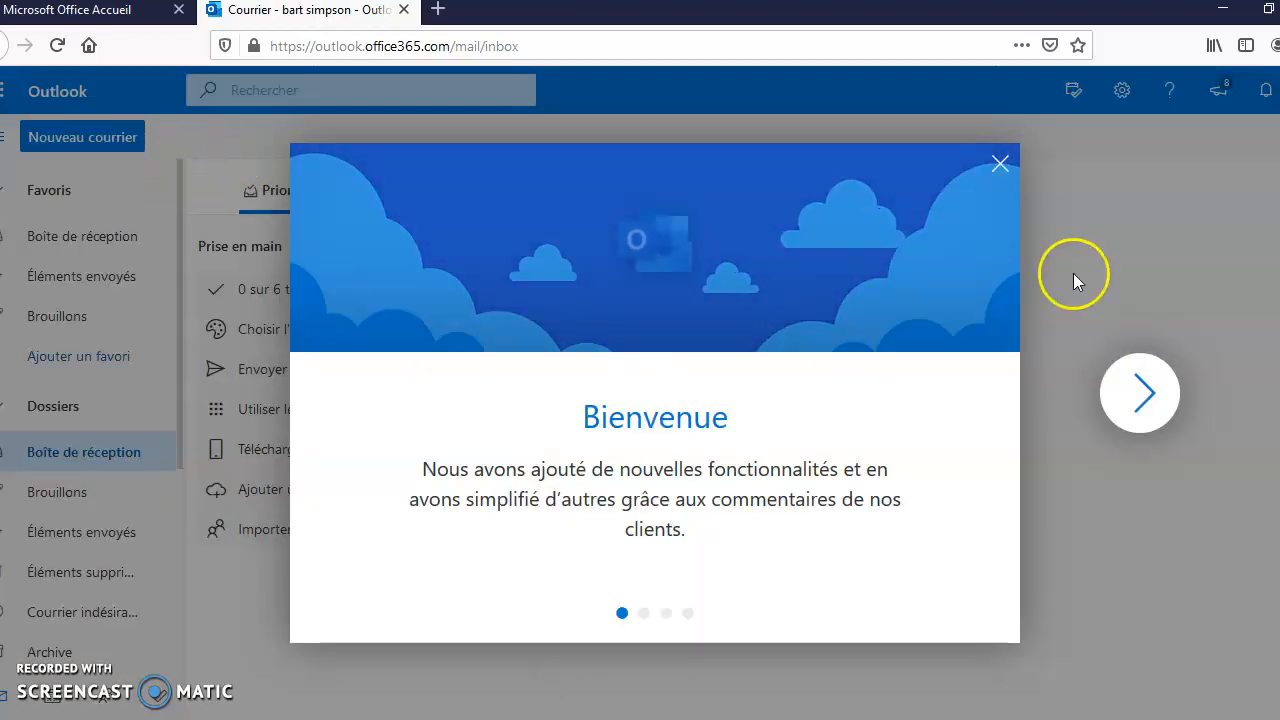
pyautogui.click(1004, 168)
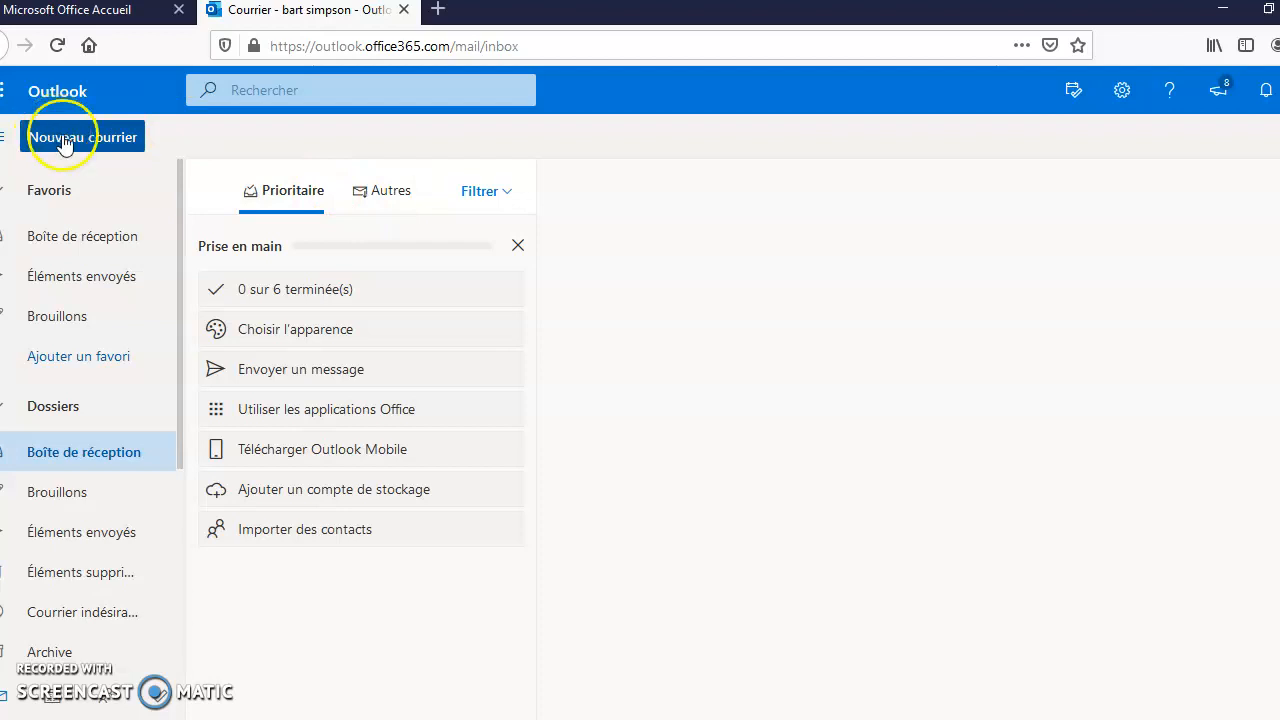
pyautogui.click(517, 245)
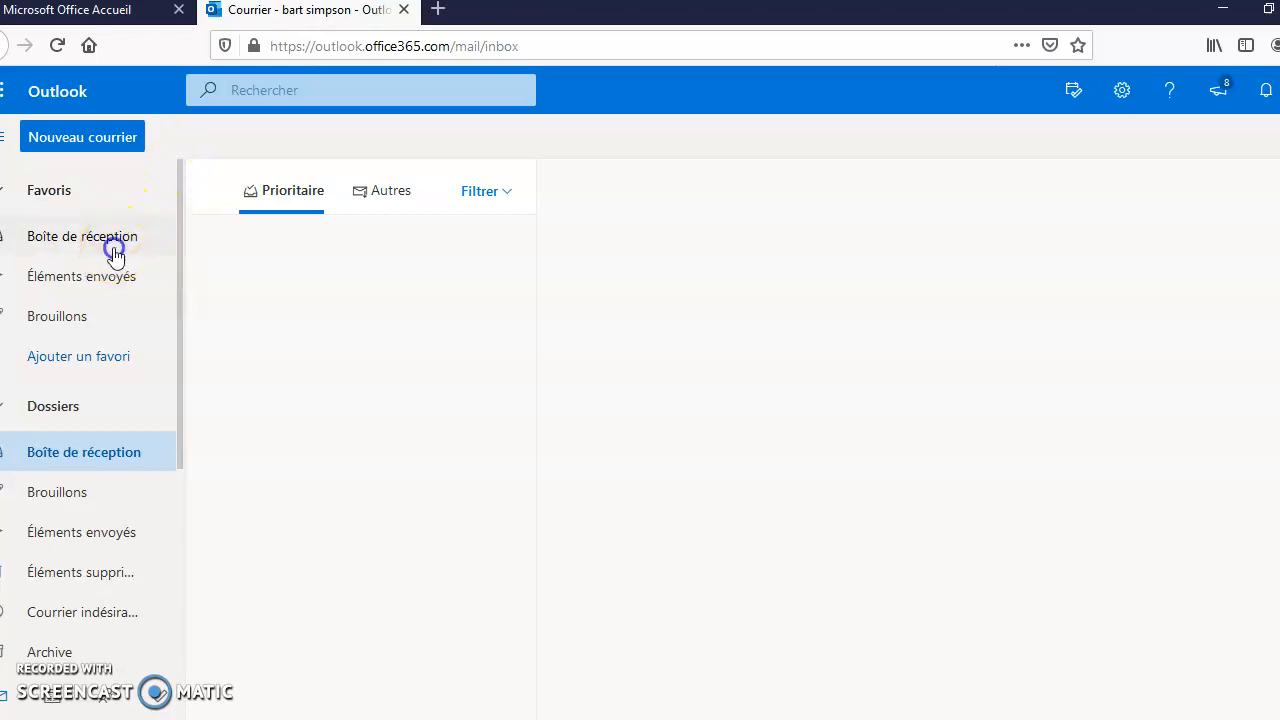
# Open Boîte de réception from the favourites and examine the available message filter options.
pyautogui.click(115, 240)
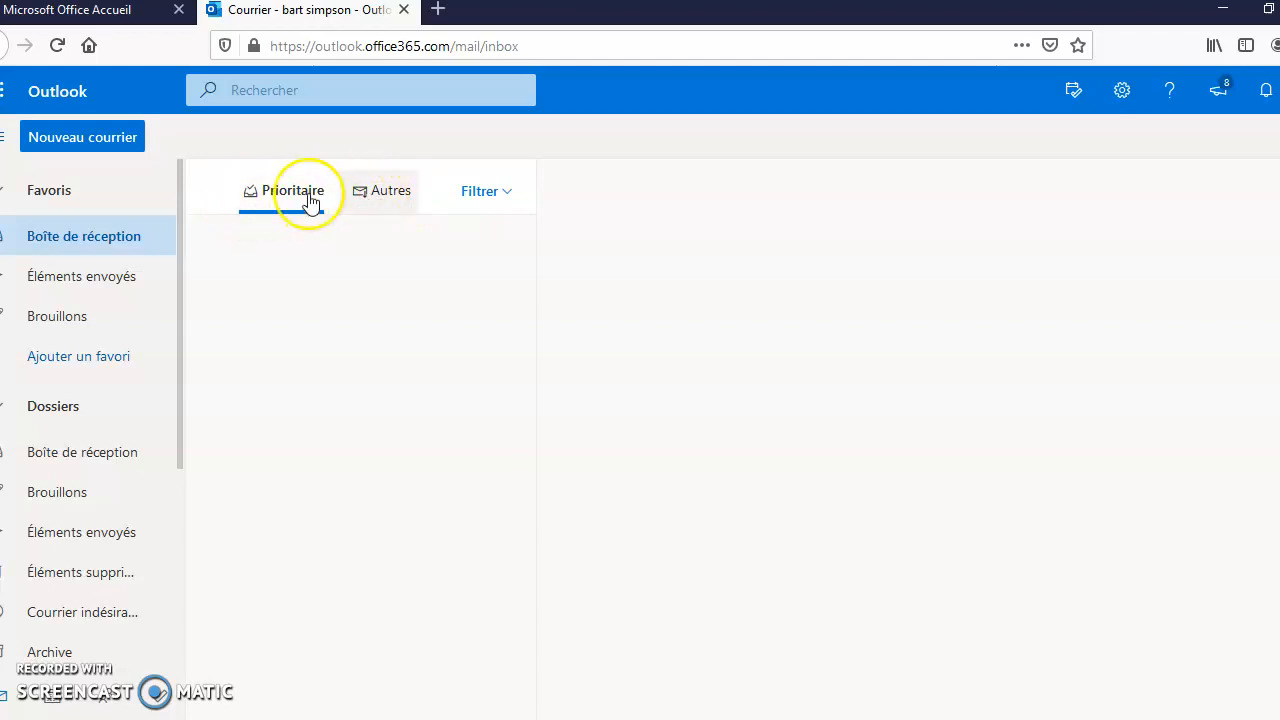
pyautogui.click(516, 205)
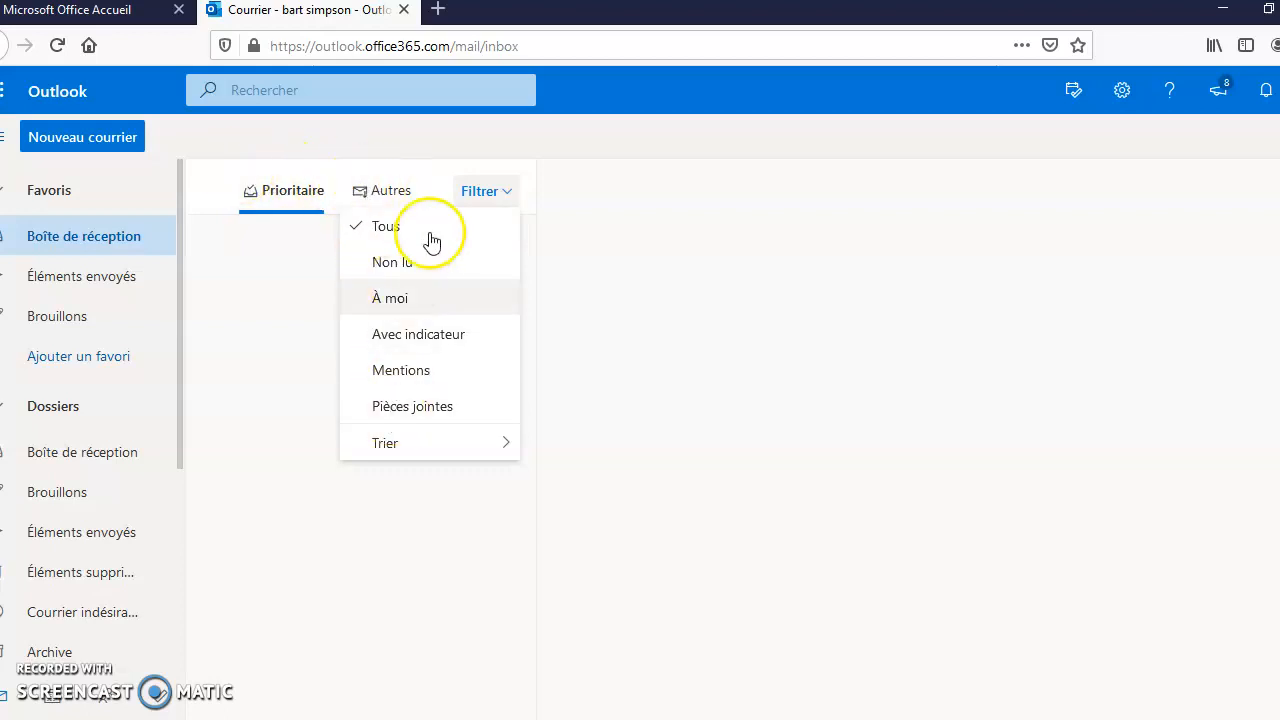
pyautogui.click(460, 199)
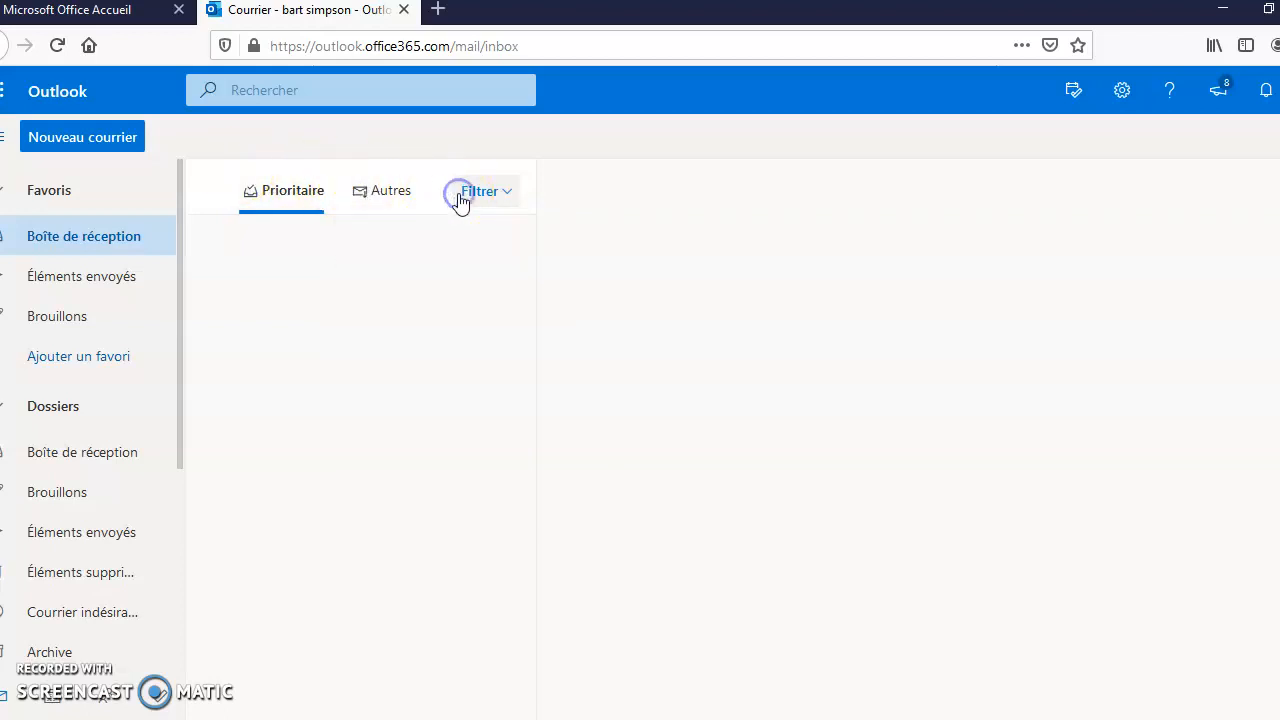
# View the Éléments envoyés and Brouillons folders and look through the complete list of folders and groups.
pyautogui.click(44, 279)
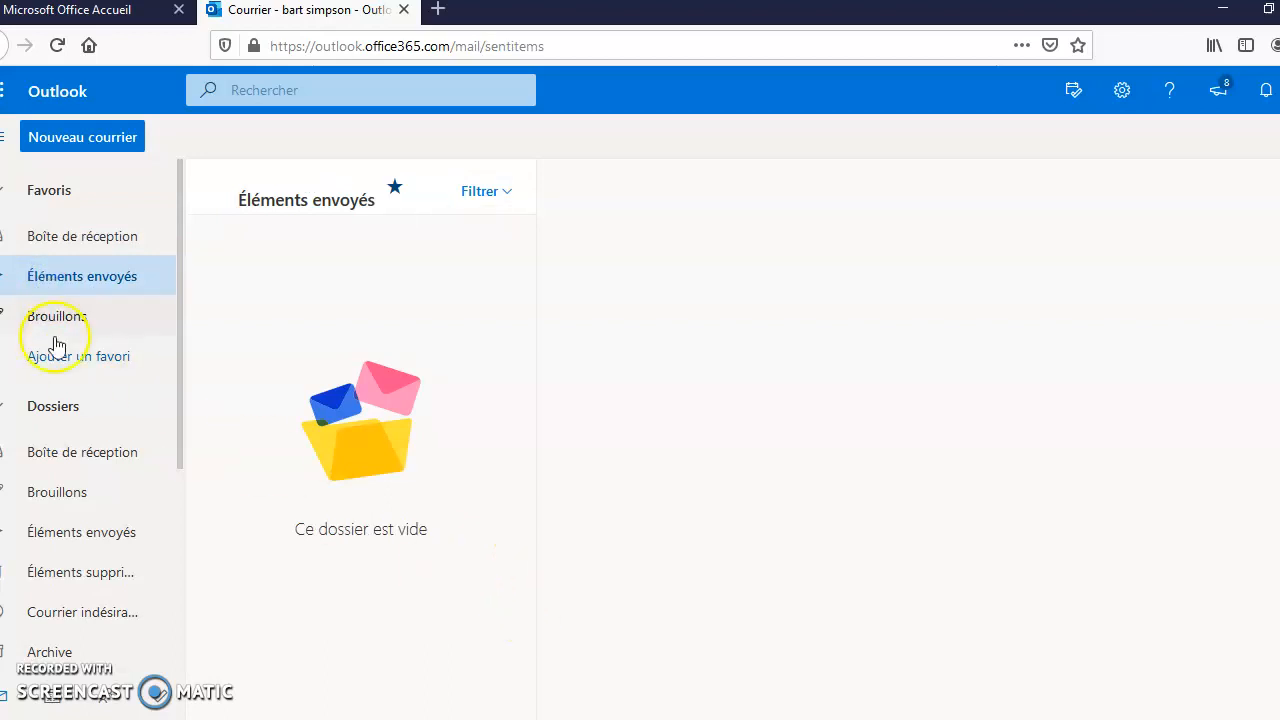
pyautogui.click(72, 318)
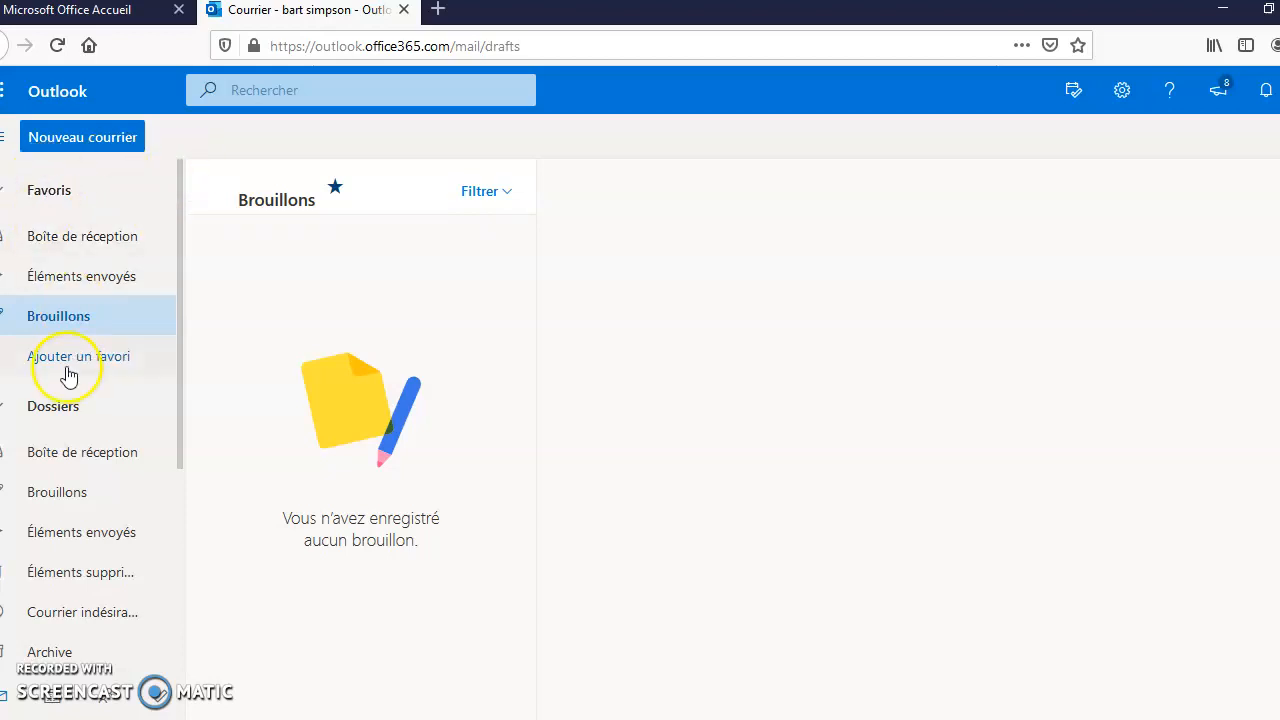
pyautogui.click(60, 424)
pyautogui.click(58, 404)
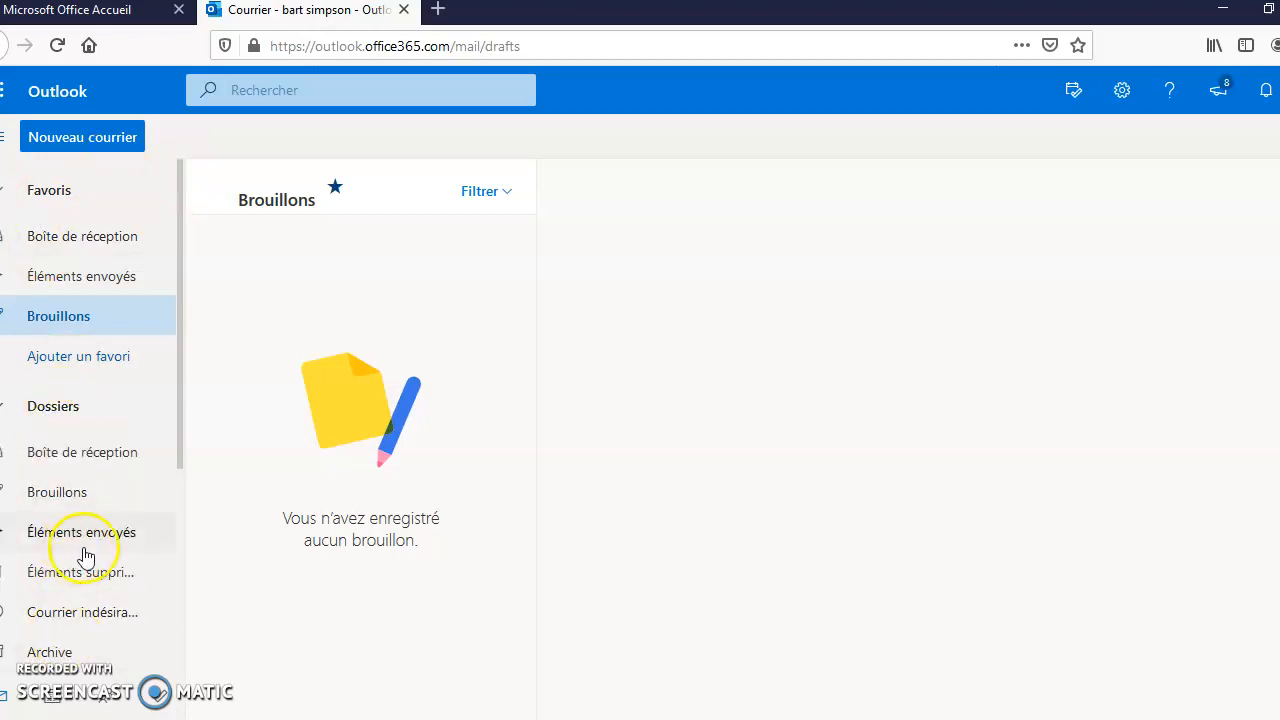
pyautogui.scroll(-3, 86, 556)
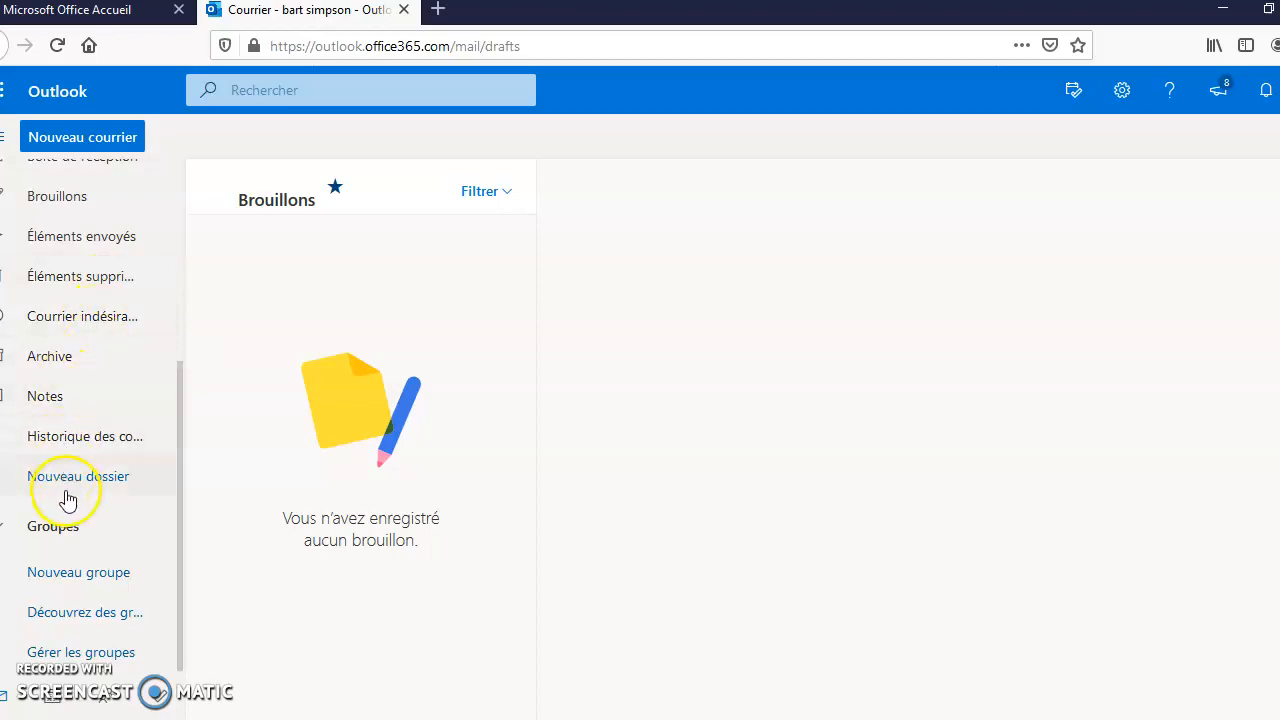
pyautogui.scroll(3, 83, 601)
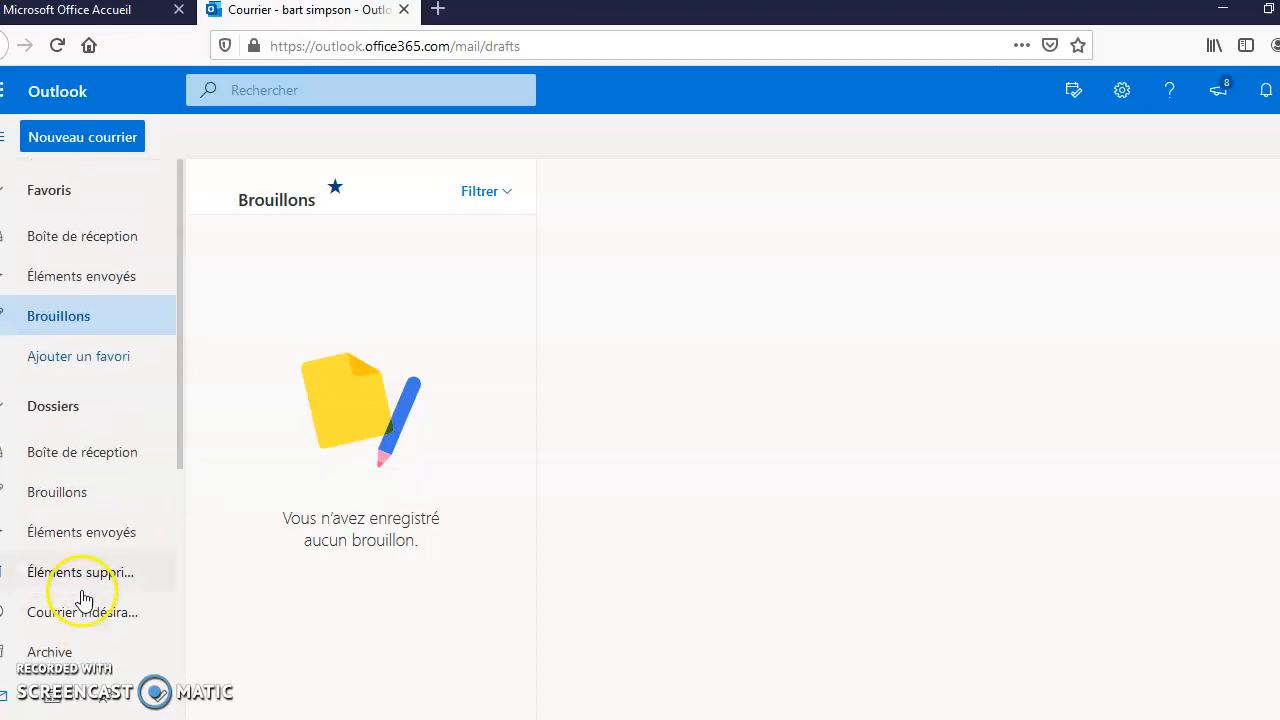
pyautogui.scroll(-3, 86, 601)
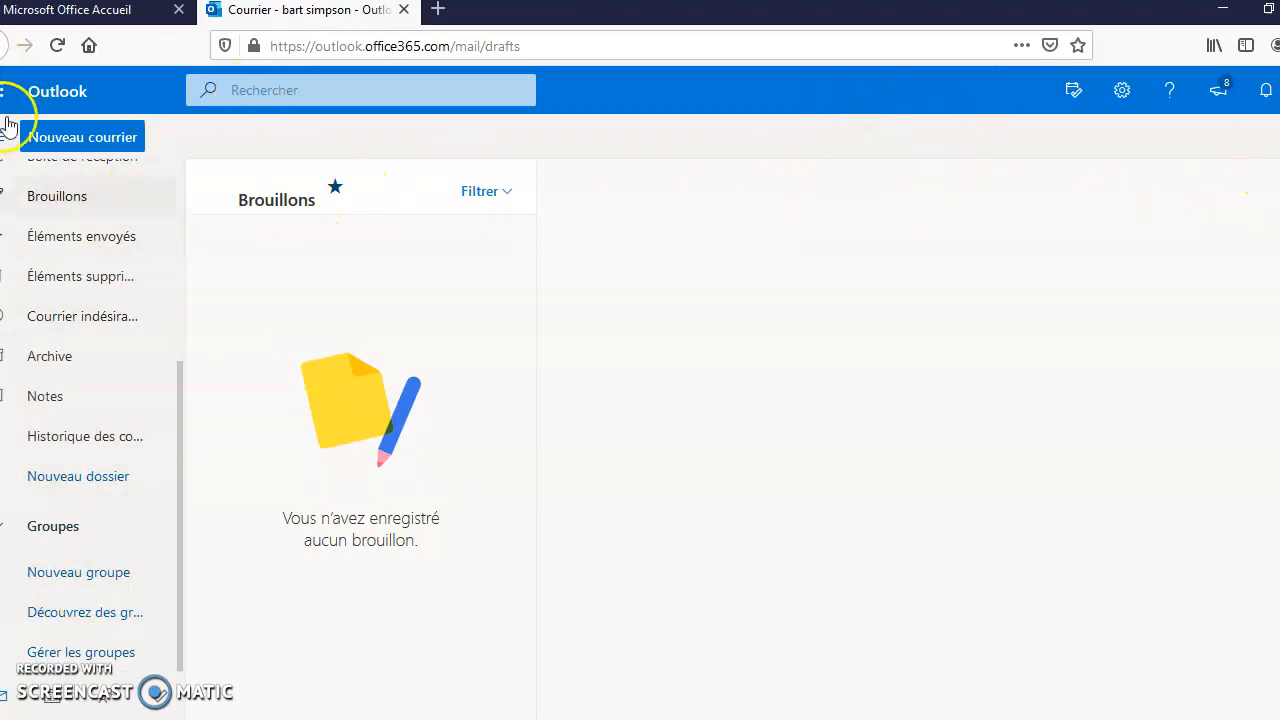
# Start a new email message.
pyautogui.click(72, 141)
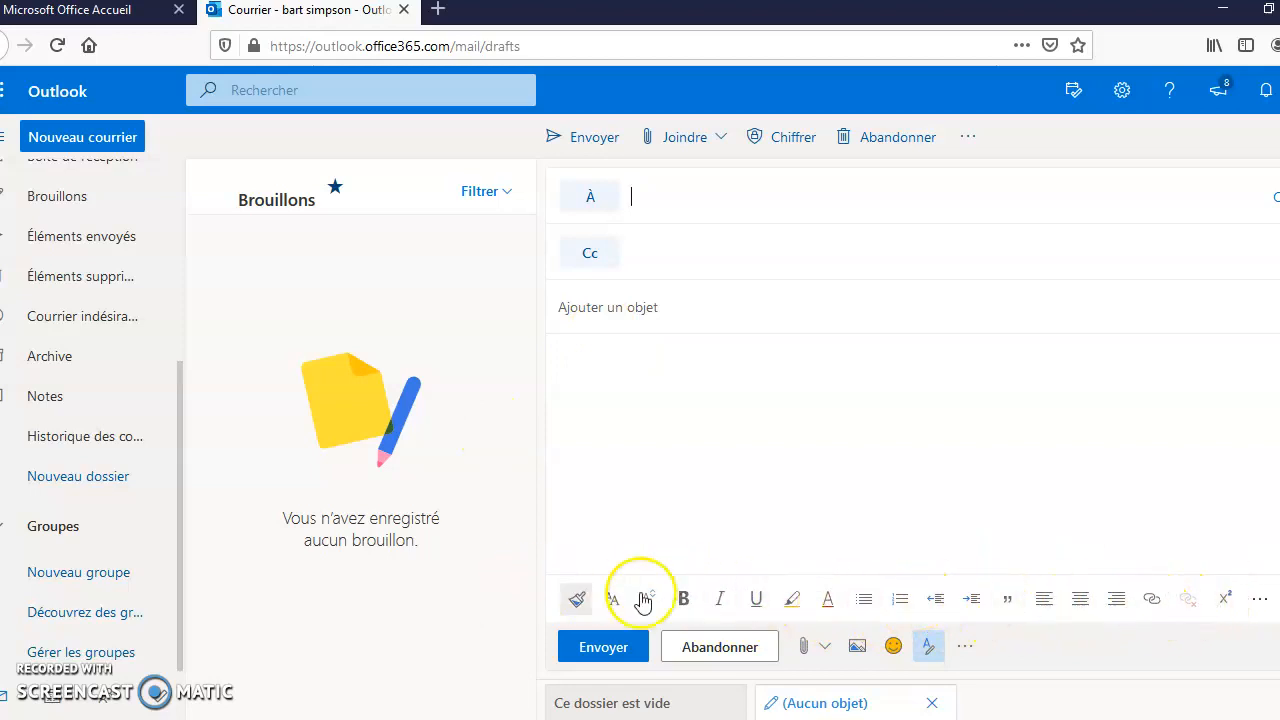
pyautogui.click(633, 197)
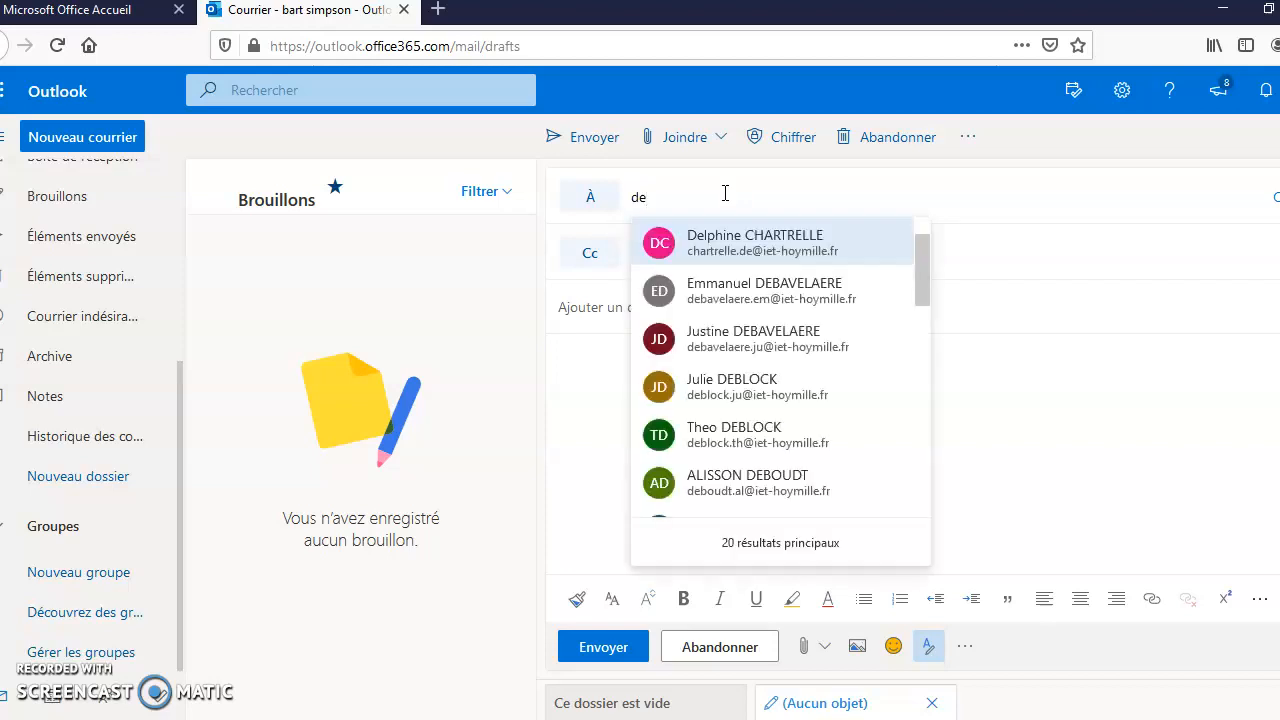
pyautogui.write('w')
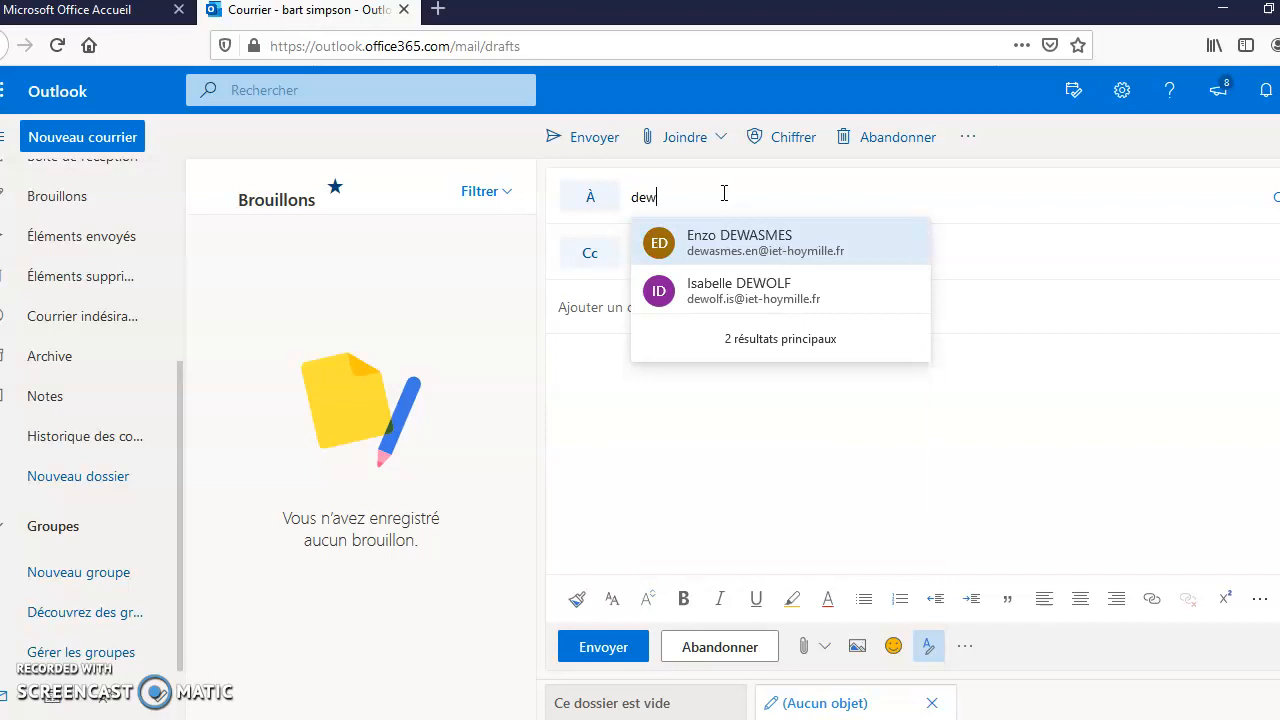
pyautogui.click(756, 307)
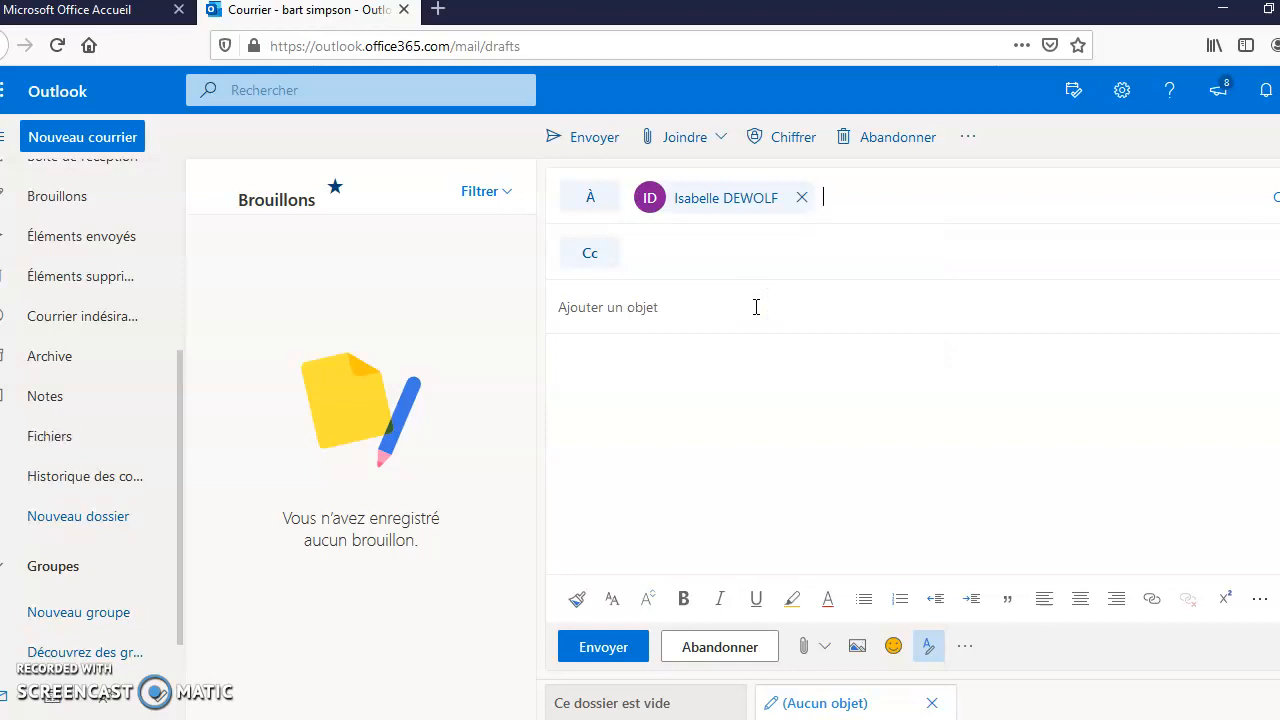
pyautogui.click(799, 199)
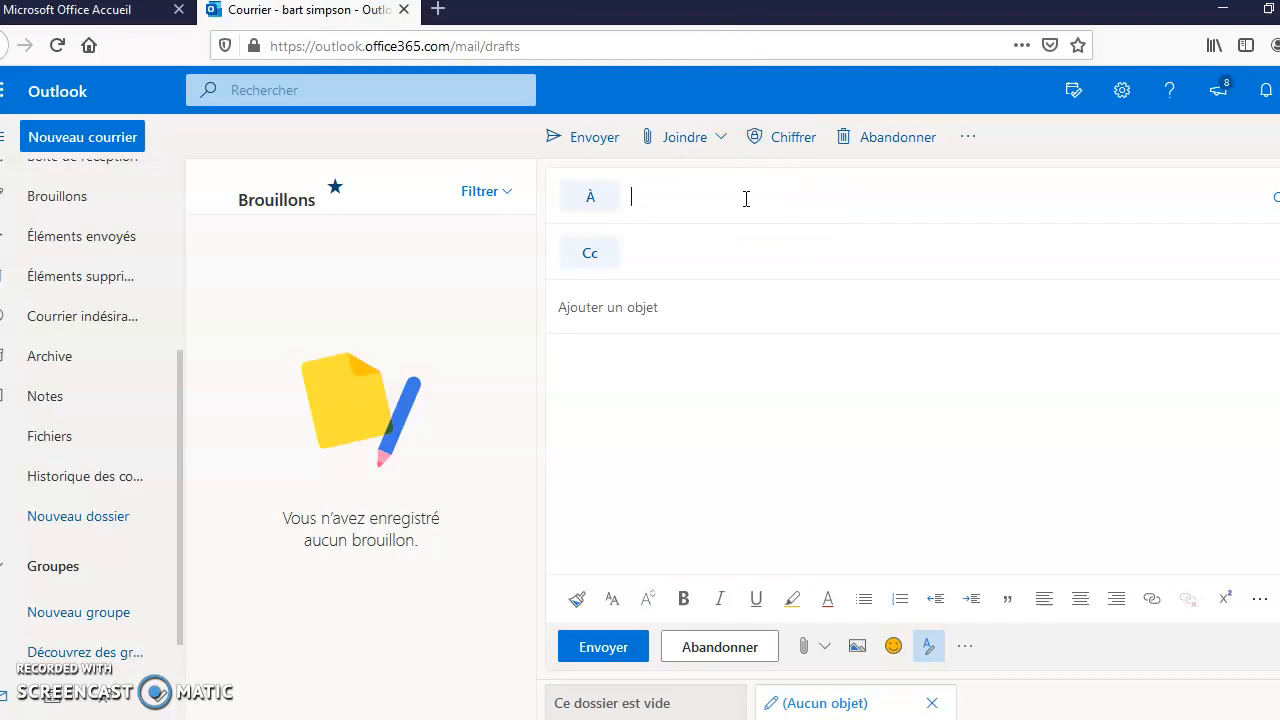
# Address the message to the teacher by searching the directory for the surname and choosing the first suggested contact.
pyautogui.write('c')
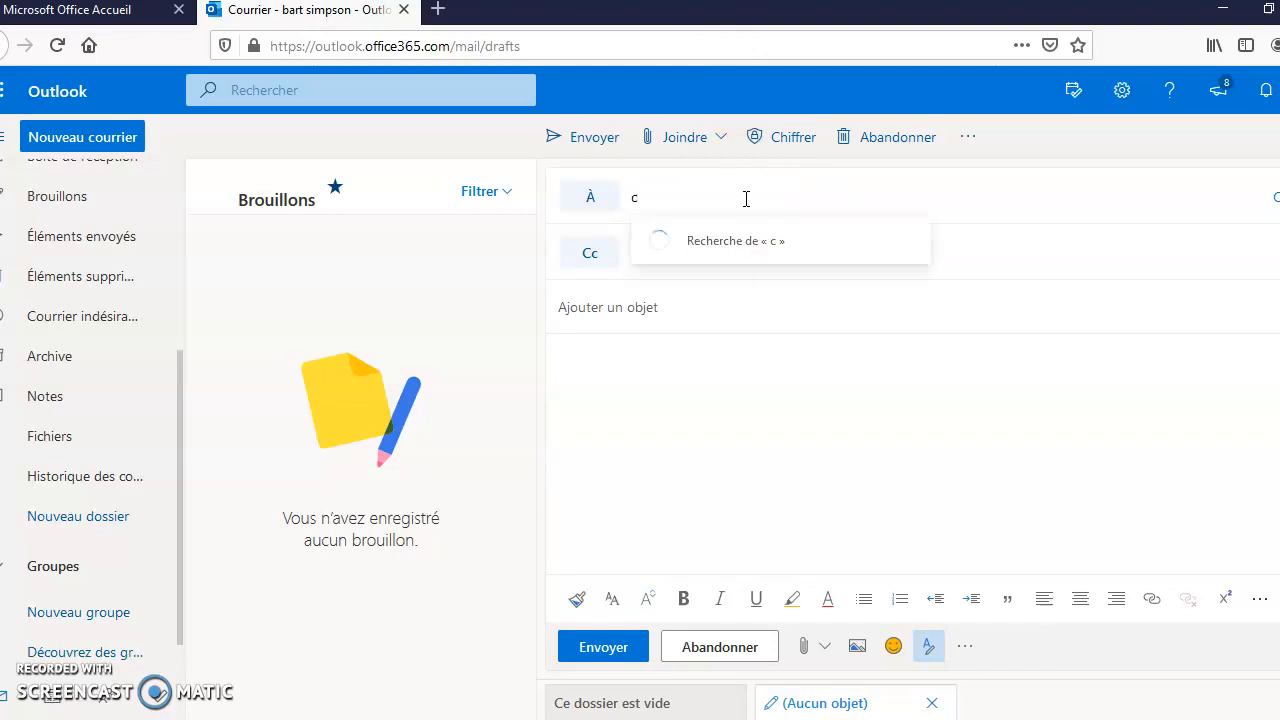
pyautogui.write('ac')
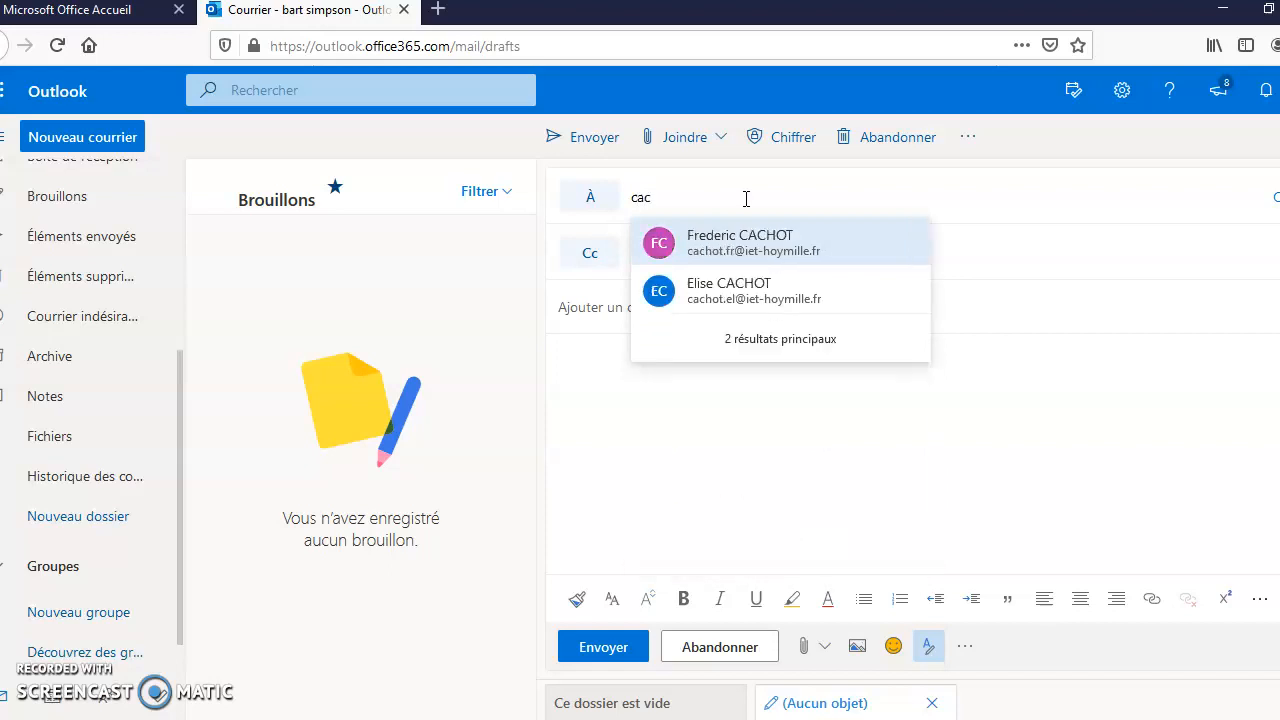
pyautogui.click(746, 198)
pyautogui.click(749, 250)
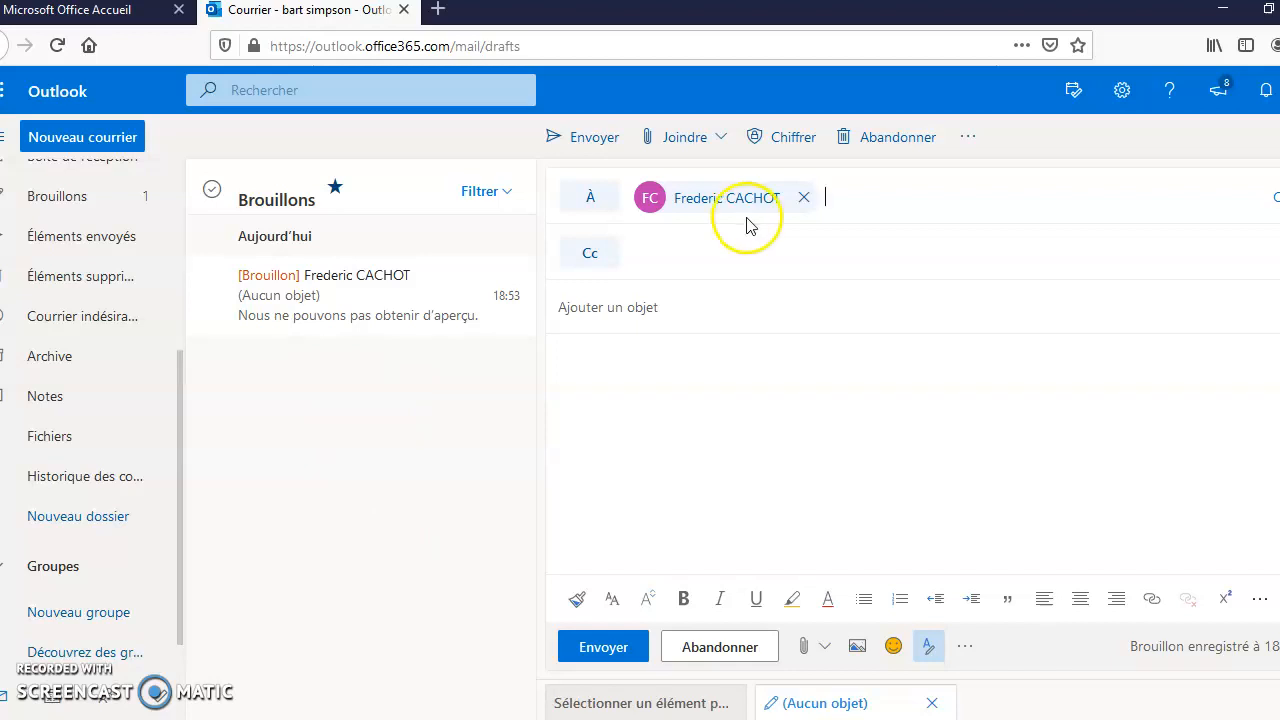
# Enter "devoir de chimie" as the message subject and write "bonjour mr" in the body.
pyautogui.click(788, 307)
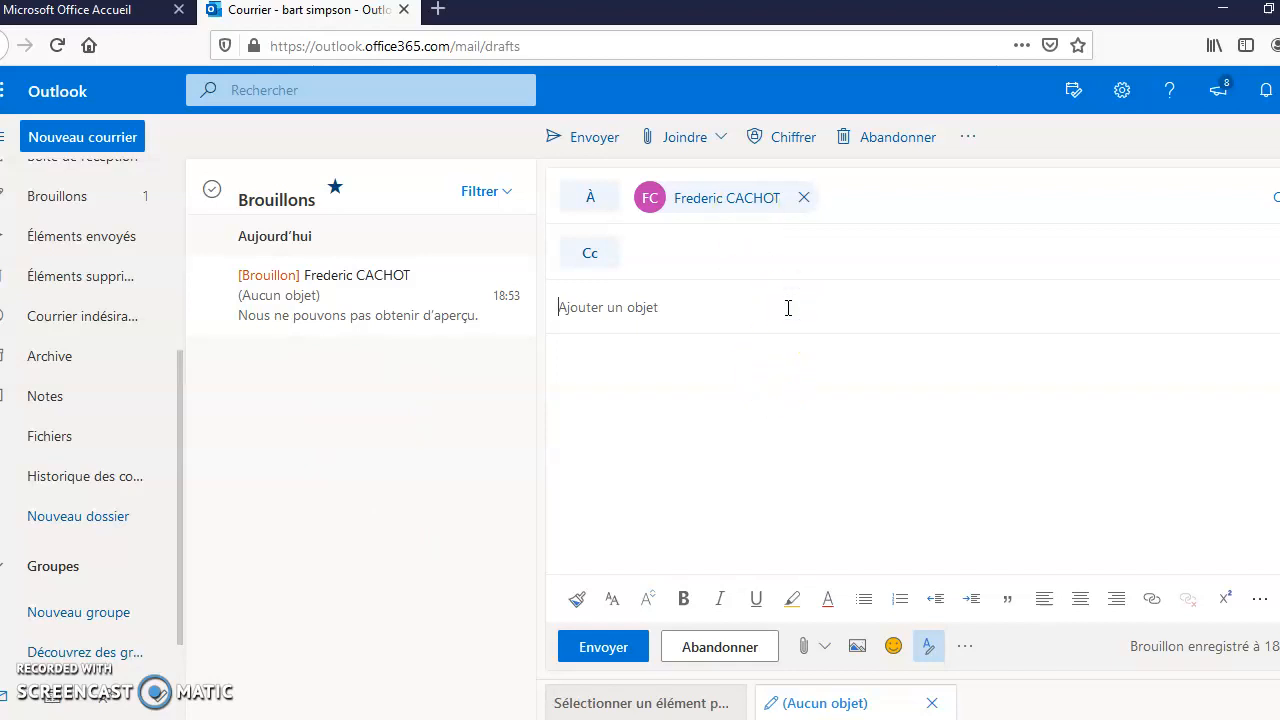
pyautogui.write('de')
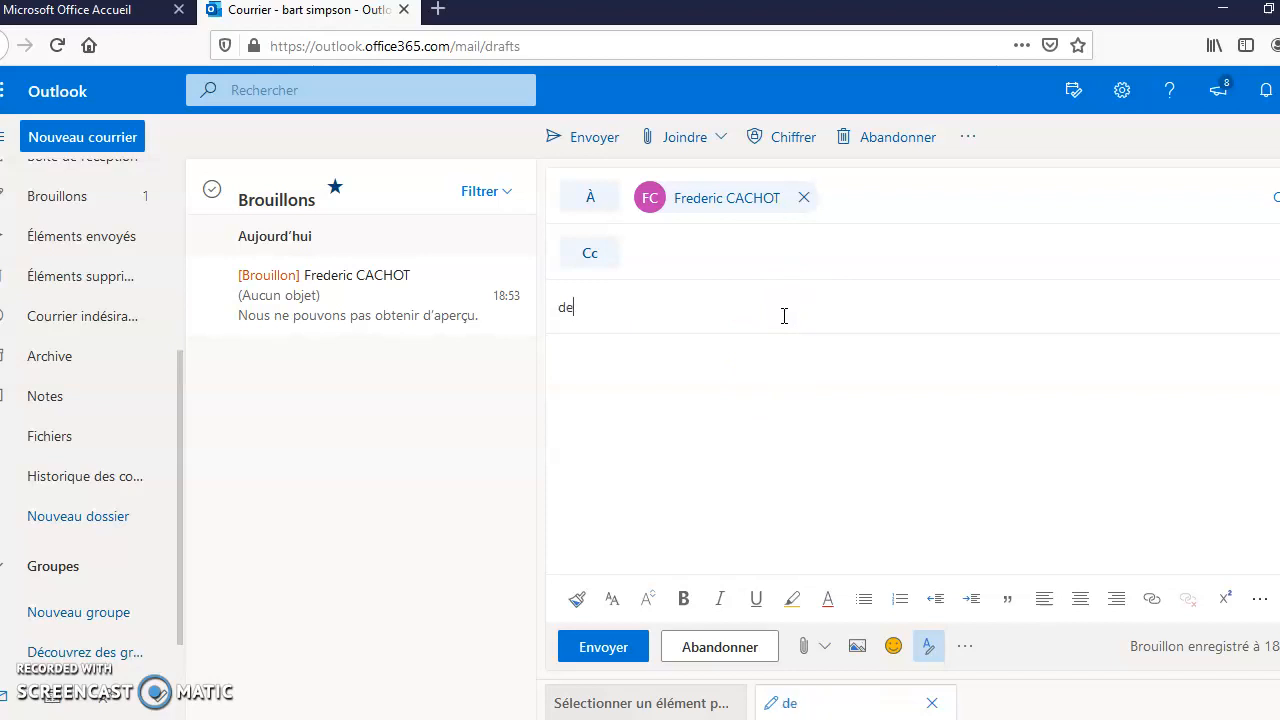
pyautogui.write('voir')
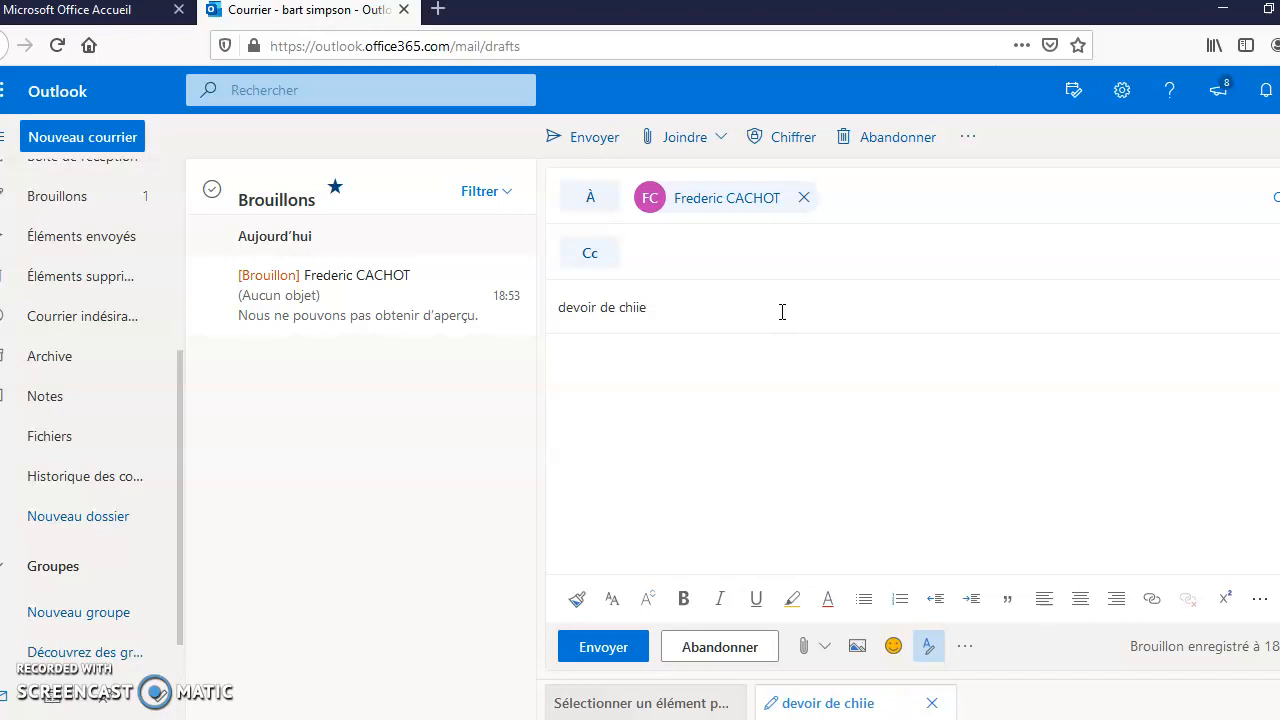
pyautogui.write('de chim')
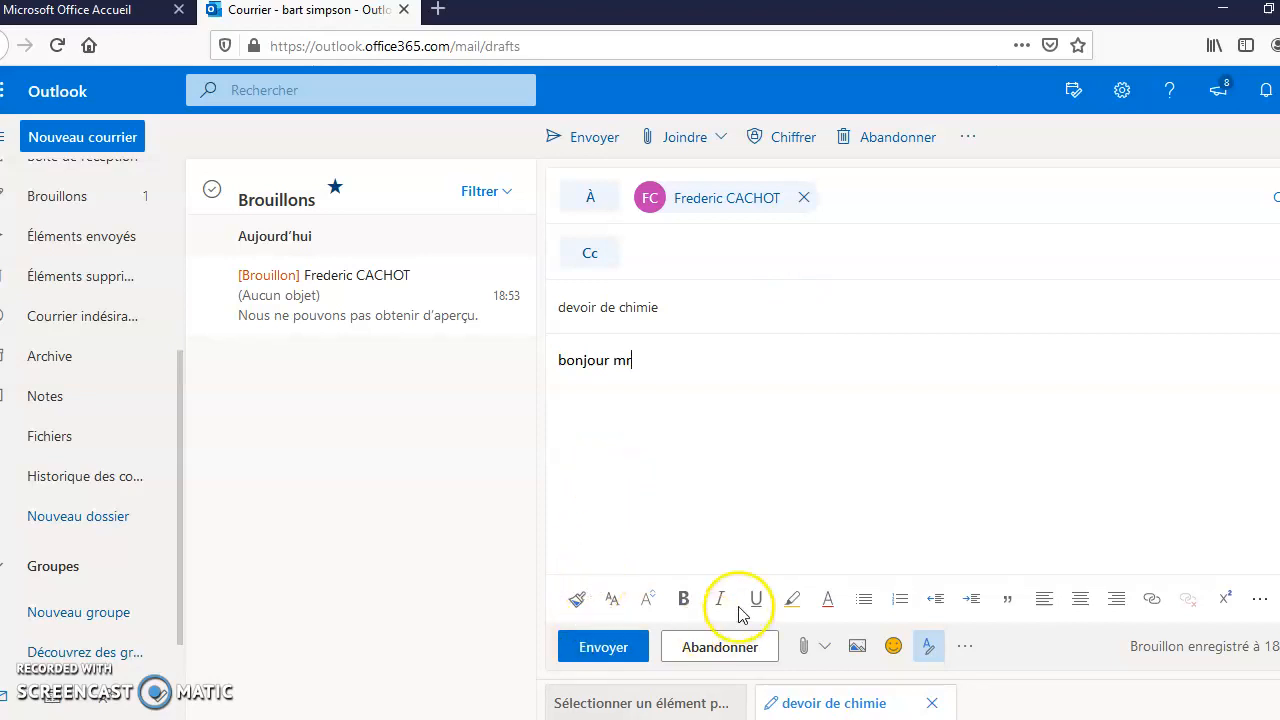
# Format the "bonjour mr" line in the message body as a bulleted item in bold and underlined text.
pyautogui.click(864, 598)
pyautogui.click(683, 598)
pyautogui.doubleClick(654, 380)
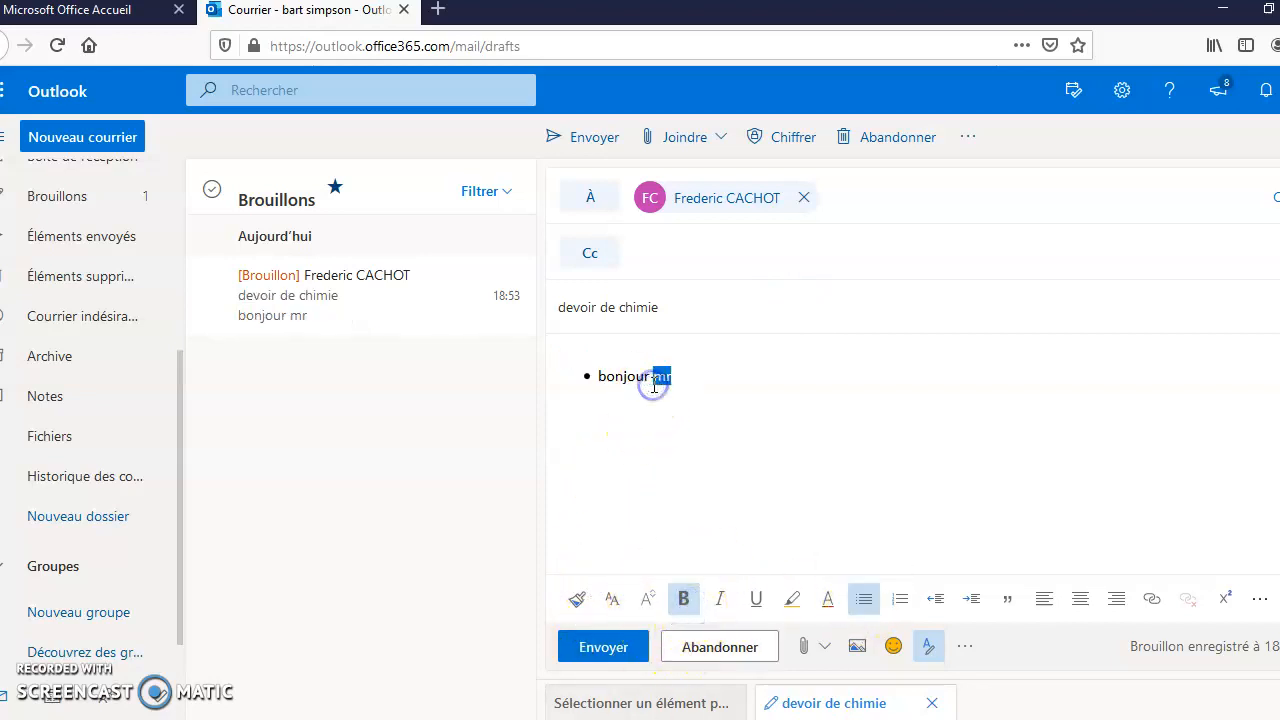
pyautogui.tripleClick(654, 380)
pyautogui.click(683, 598)
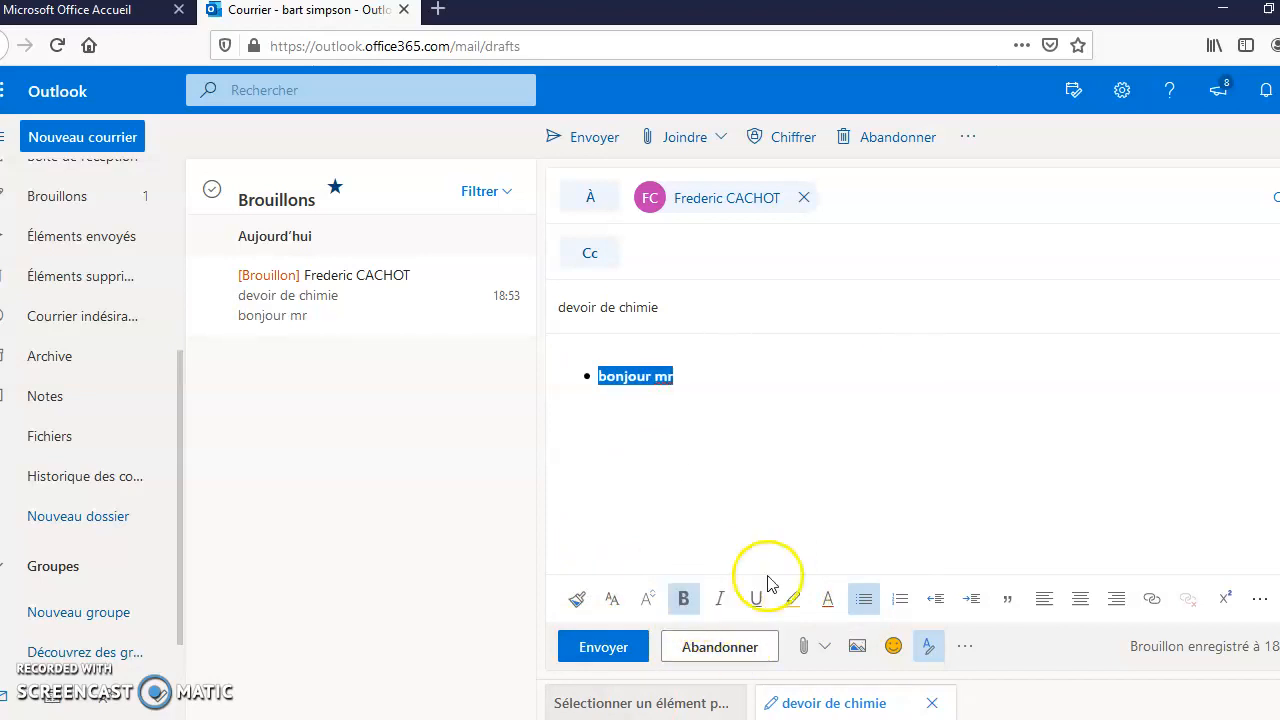
pyautogui.click(757, 598)
pyautogui.click(763, 380)
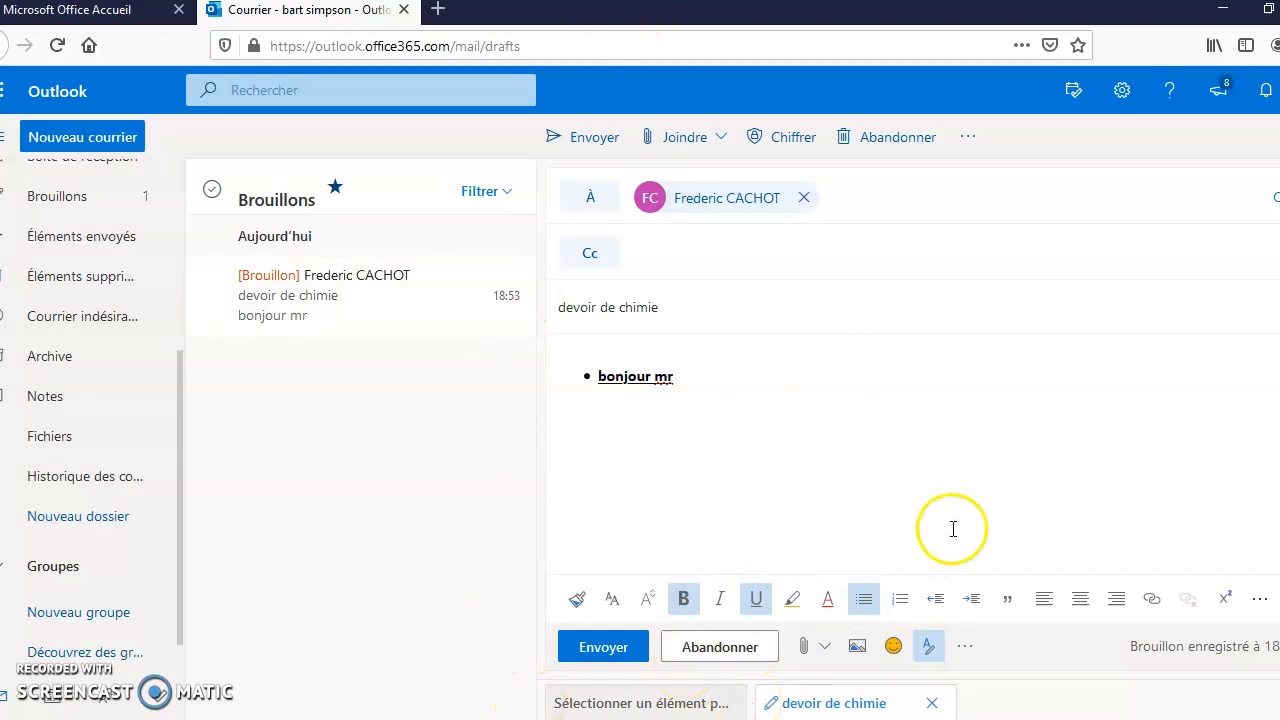
# Look at the inline picture file selection without inserting anything, and display the source options for attaching a file.
pyautogui.click(865, 651)
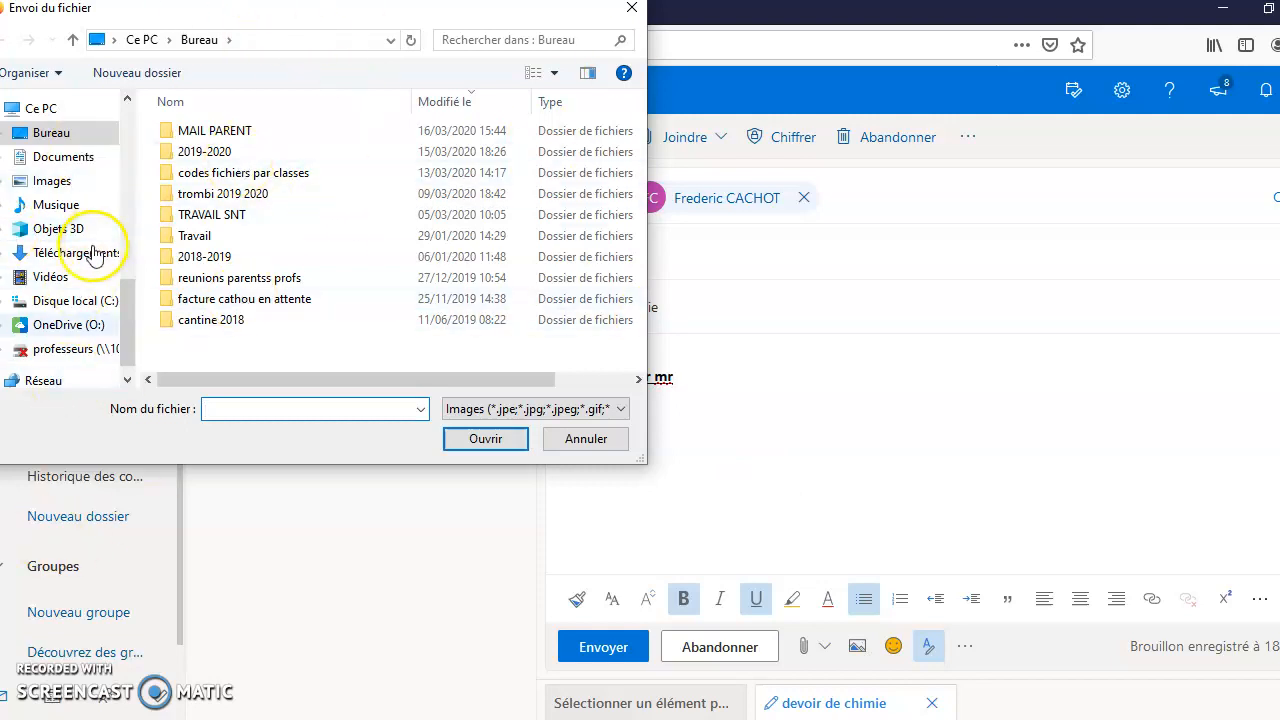
pyautogui.click(631, 8)
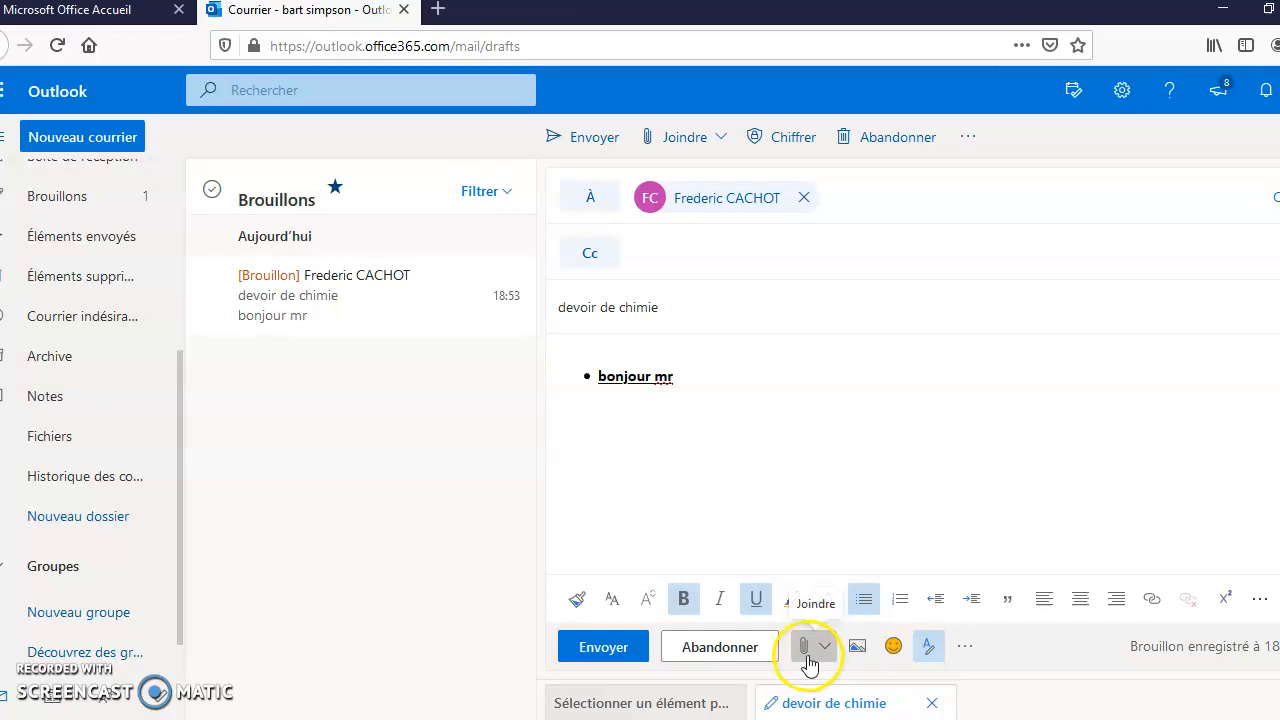
pyautogui.click(834, 642)
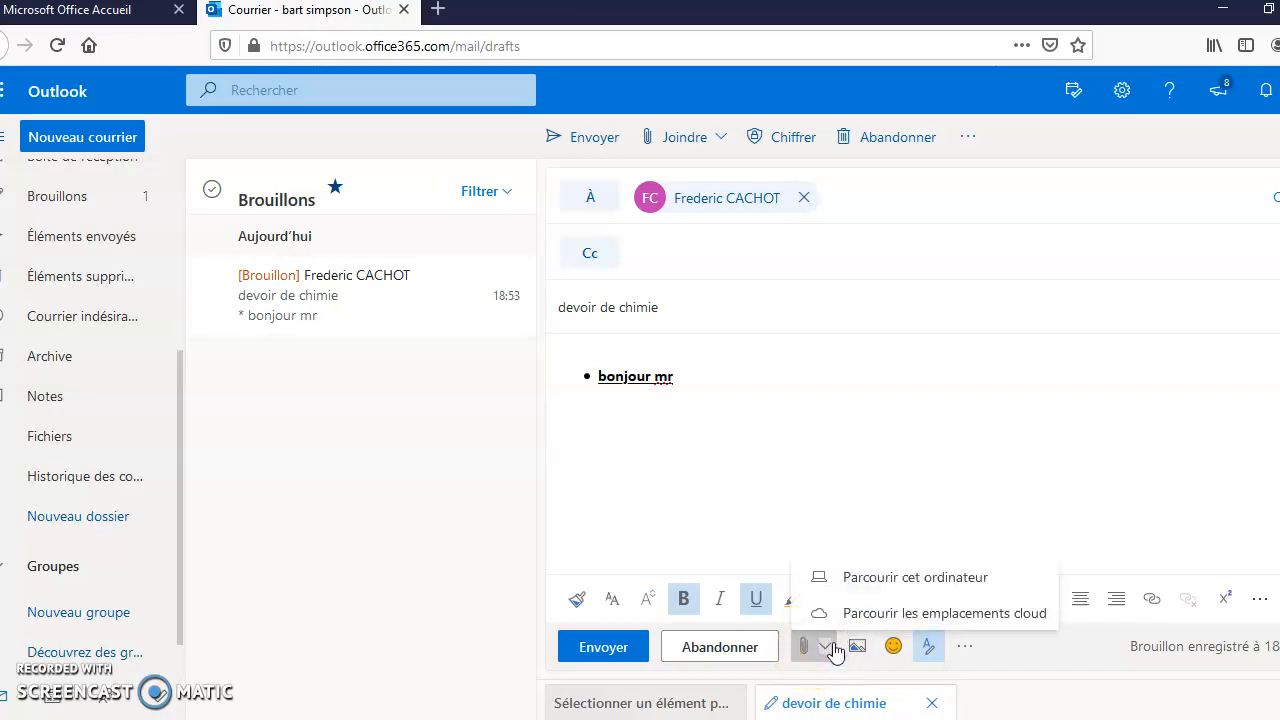
pyautogui.click(841, 621)
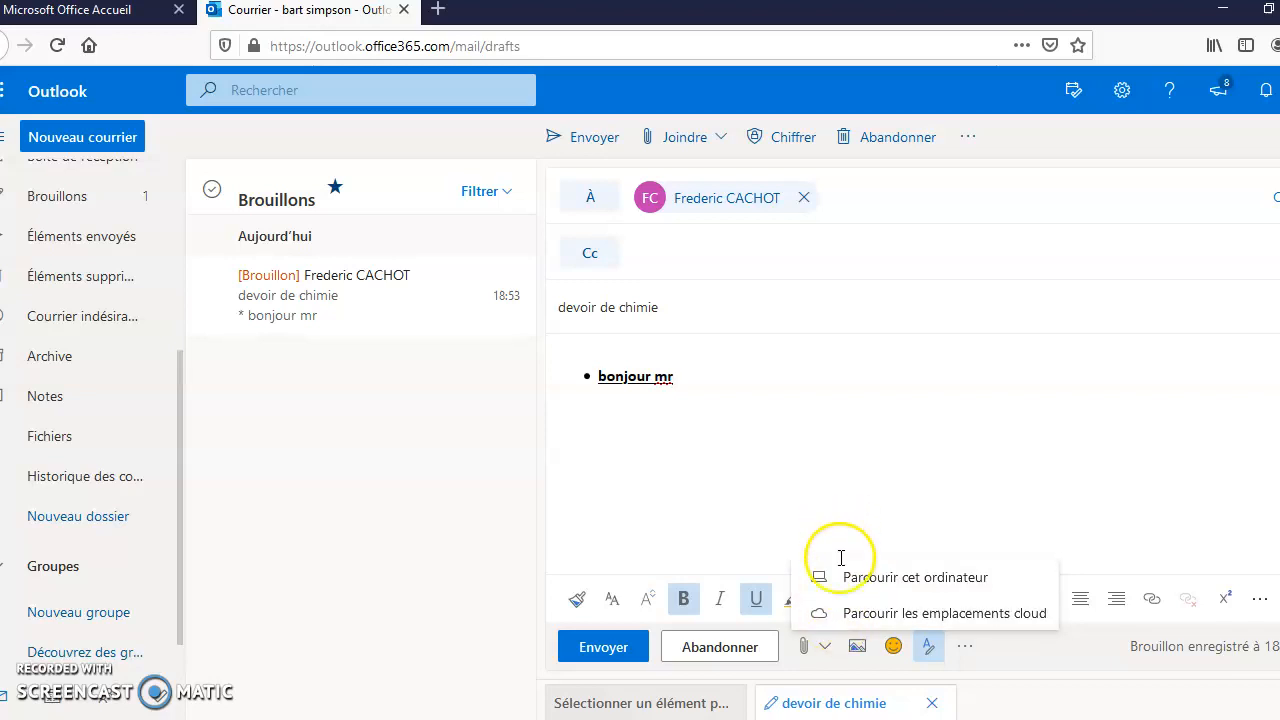
# Look at the attachment file selection on the computer and in the OneDrive cloud locations, closing both without attaching anything.
pyautogui.click(830, 581)
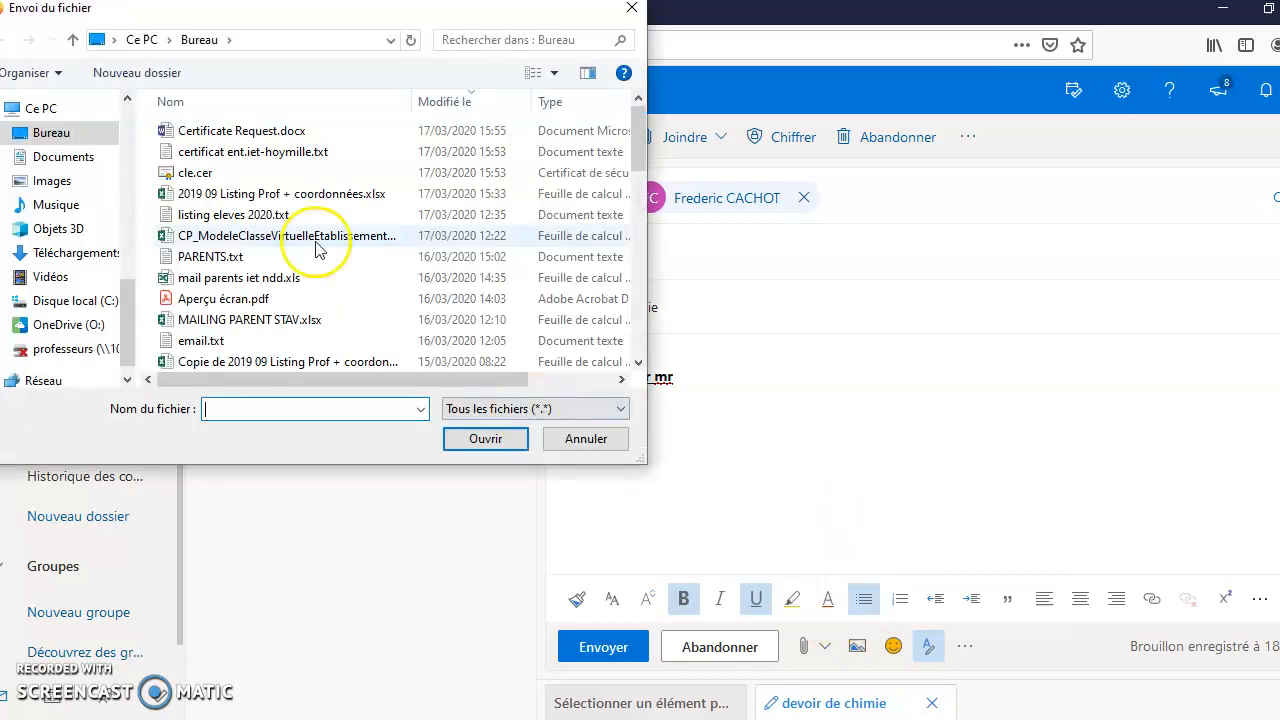
pyautogui.click(631, 8)
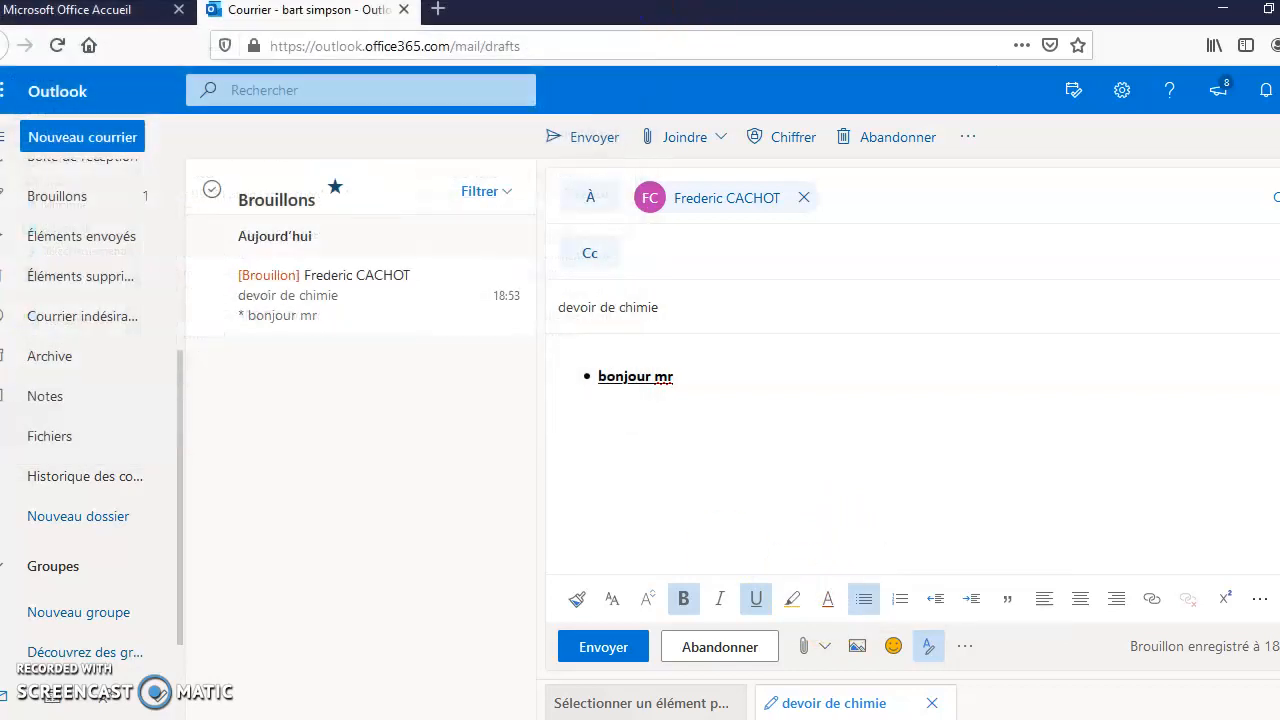
pyautogui.click(806, 647)
pyautogui.click(826, 613)
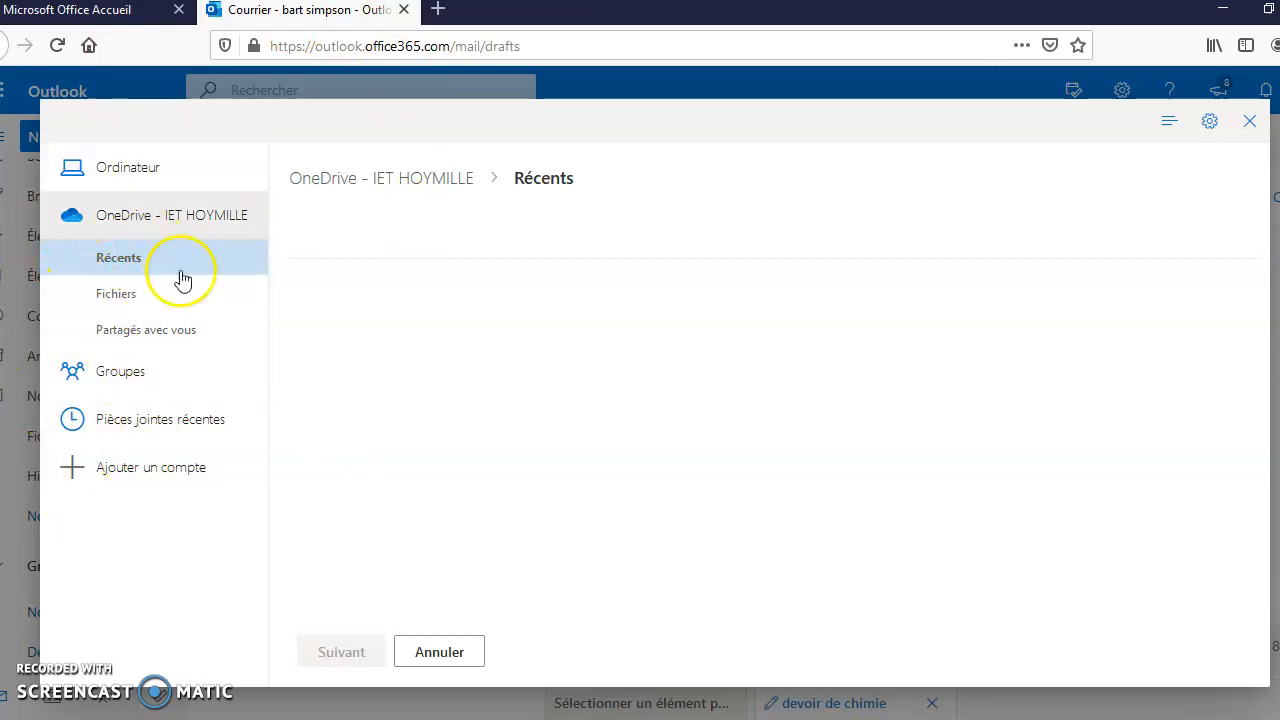
pyautogui.click(1249, 120)
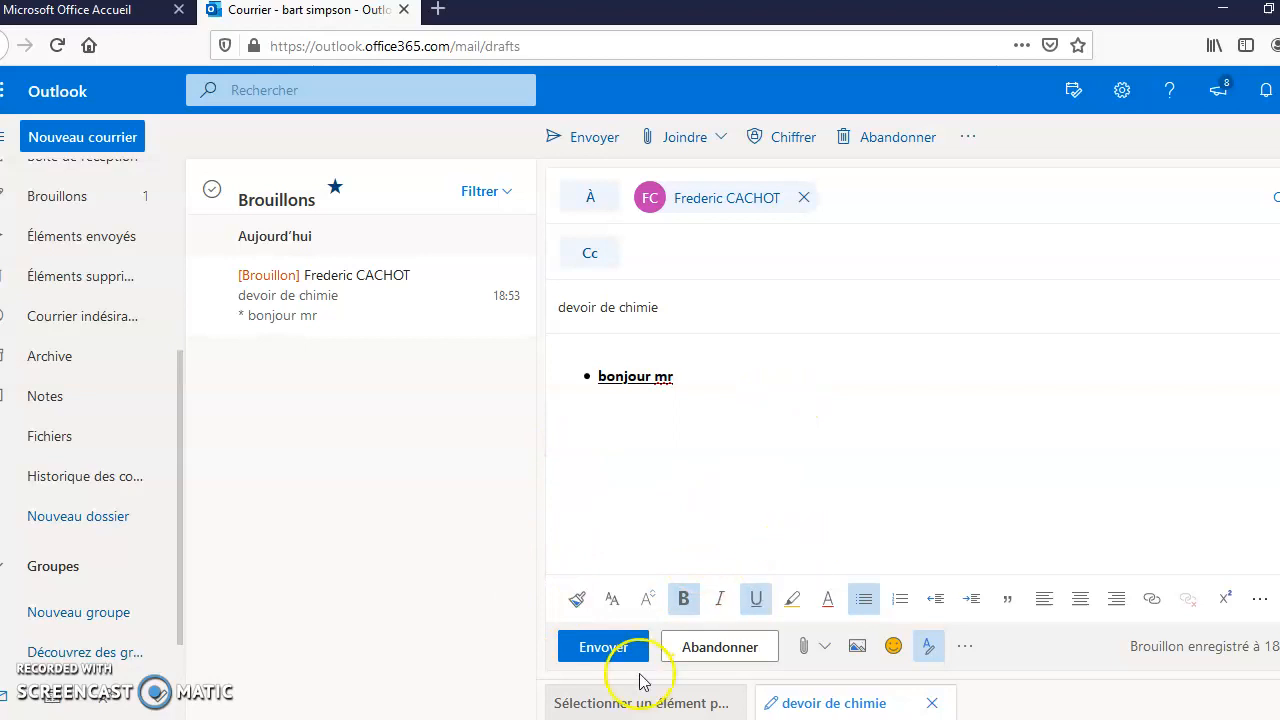
# Try the read confirmation and delivery receipt requests in the message options, then leave both switched off and accept the options.
pyautogui.click(966, 648)
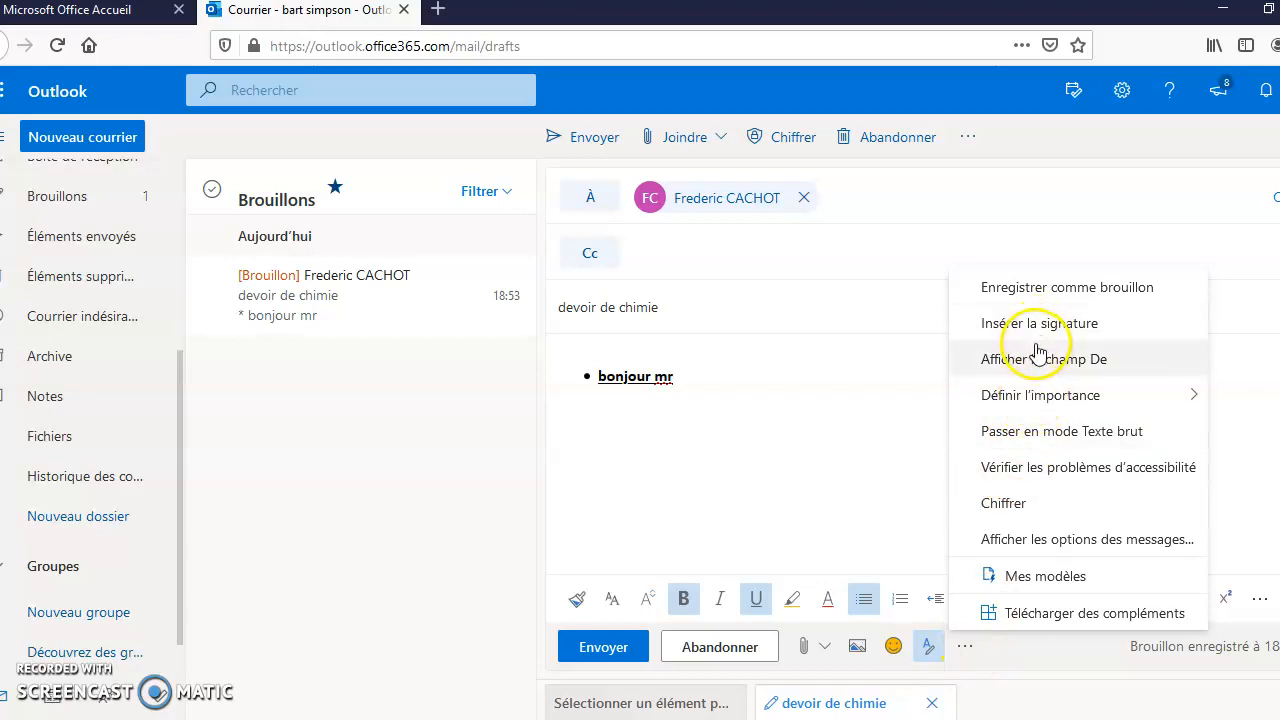
pyautogui.click(1020, 545)
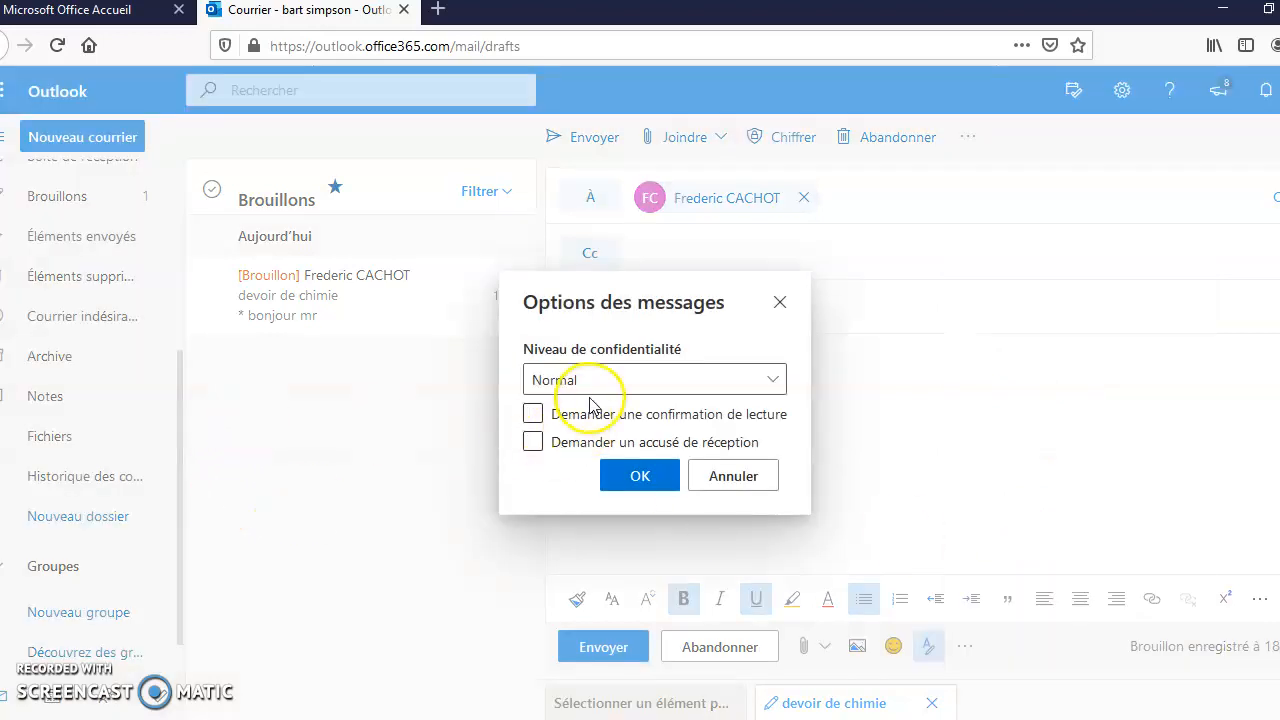
pyautogui.click(552, 422)
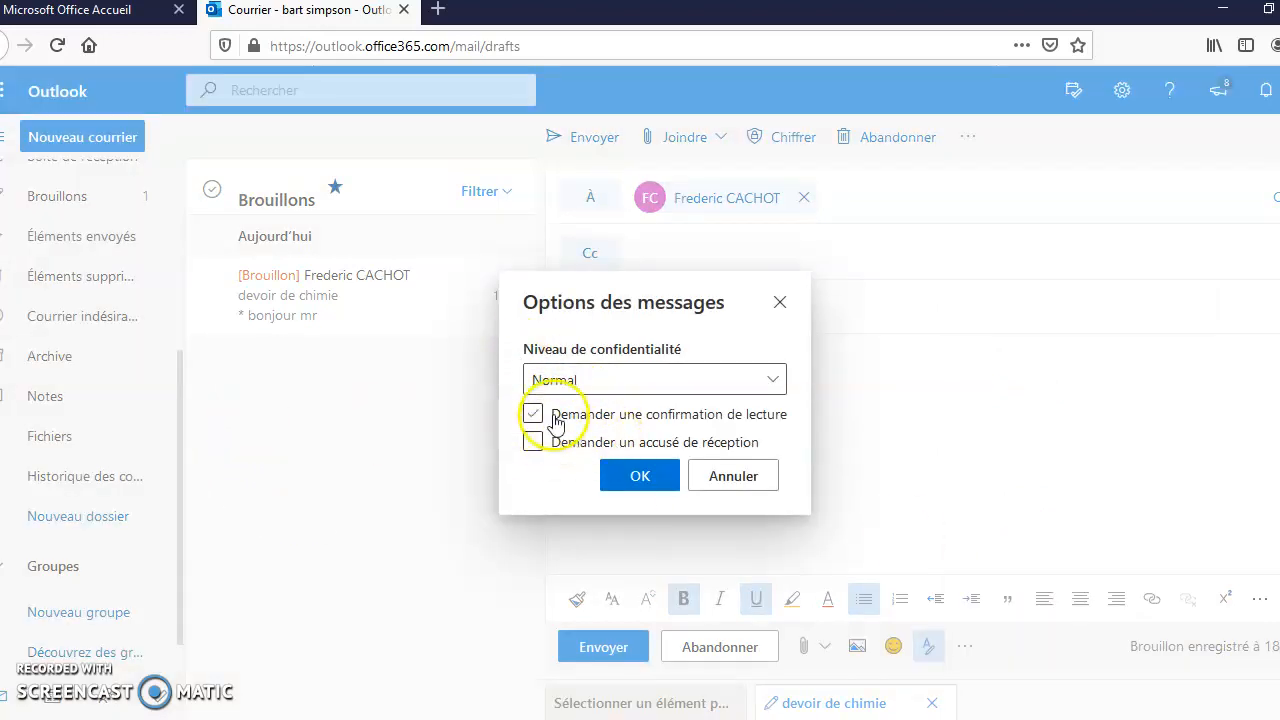
pyautogui.click(556, 422)
pyautogui.click(556, 448)
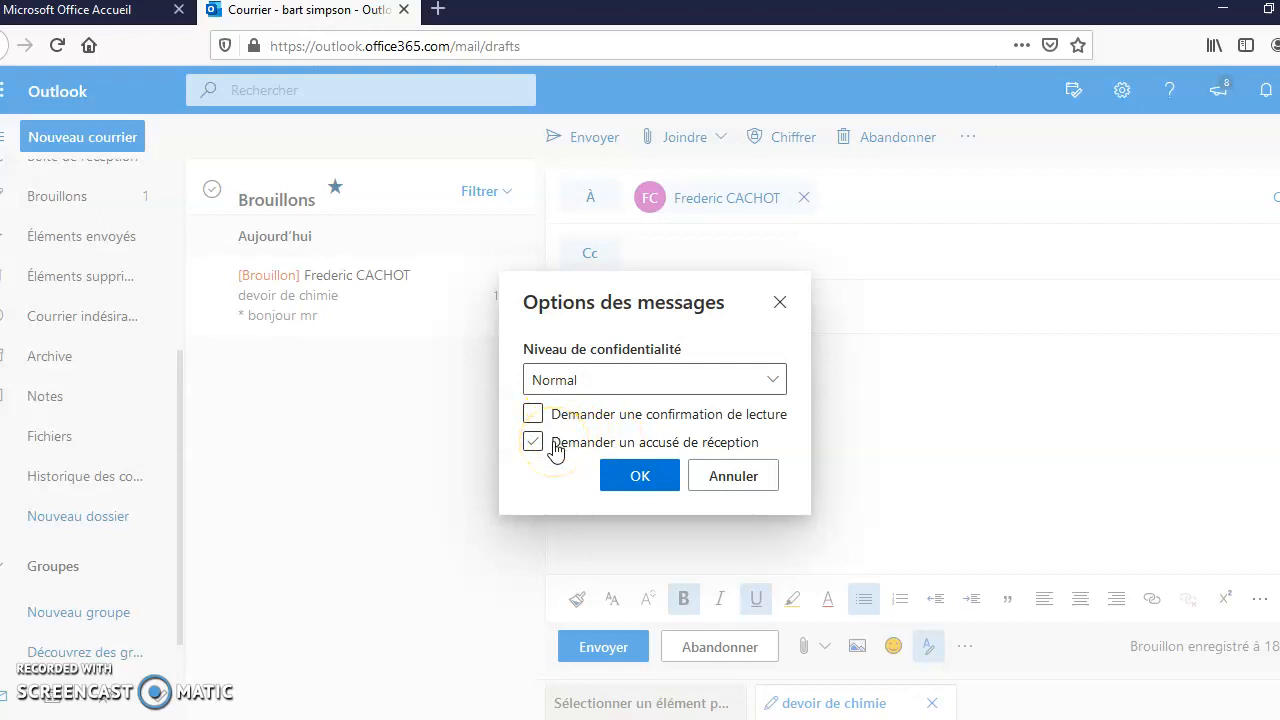
pyautogui.click(556, 438)
pyautogui.click(572, 446)
pyautogui.click(588, 456)
pyautogui.click(563, 414)
pyautogui.click(565, 412)
pyautogui.click(592, 418)
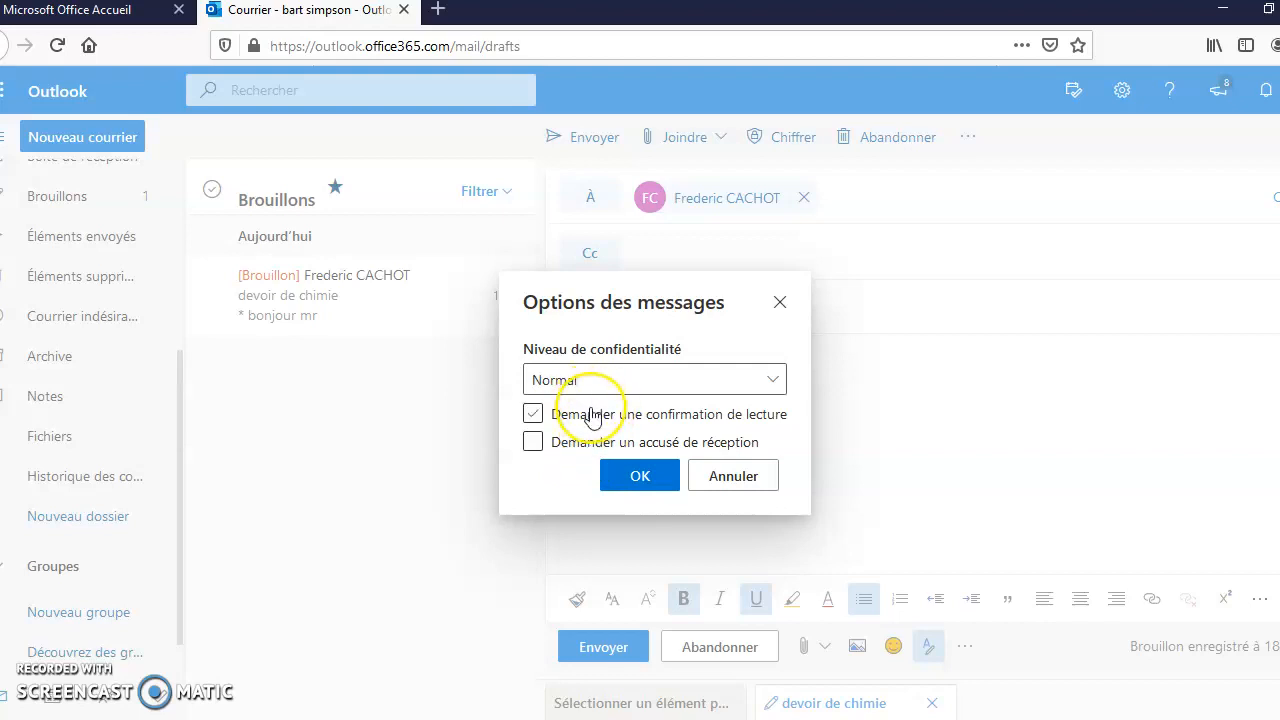
pyautogui.click(592, 418)
pyautogui.click(615, 485)
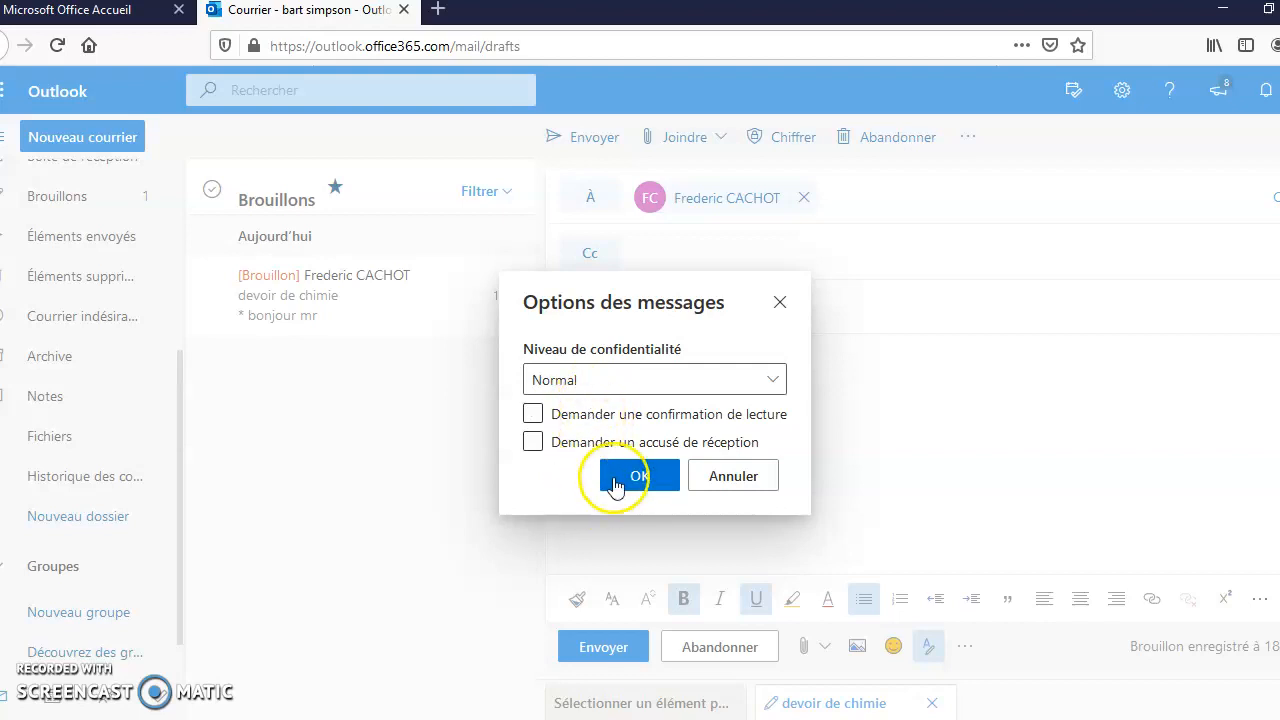